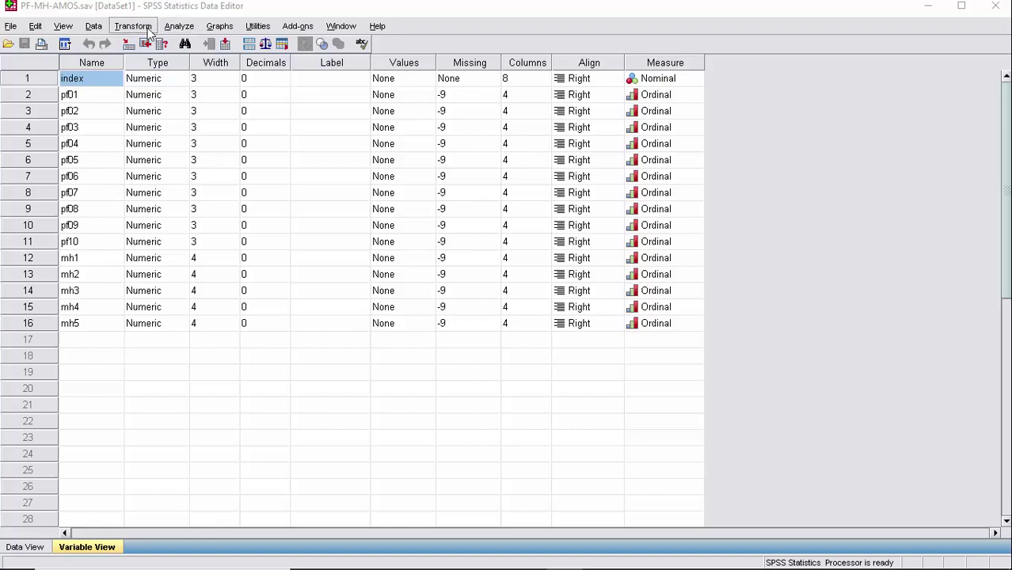
Step: Open Factor Analysis and enter variables pf01 through mh5 as the items to analyse
{"action": "left_click", "coordinate": [181, 28]}
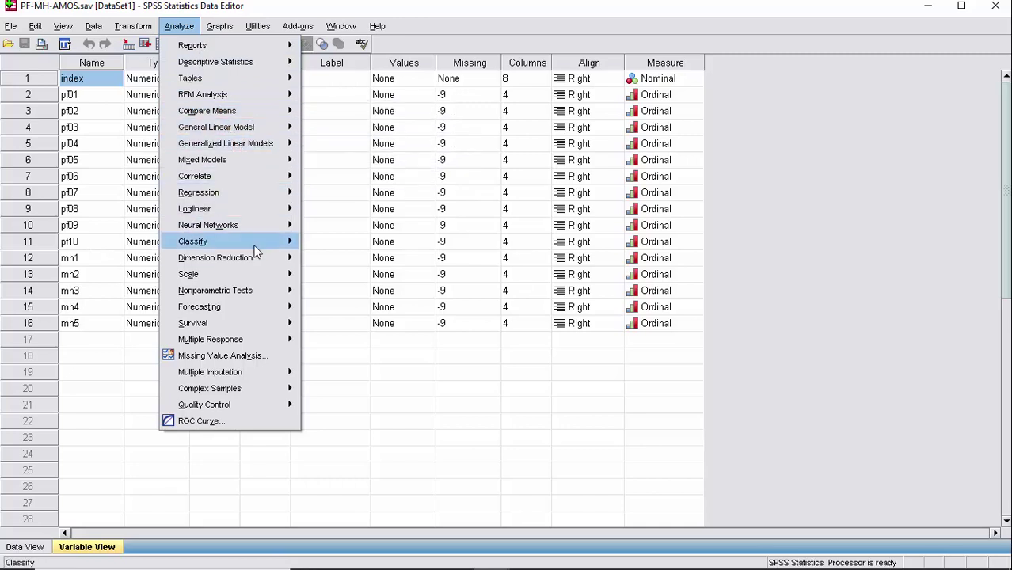
{"action": "mouse_move", "coordinate": [216, 257]}
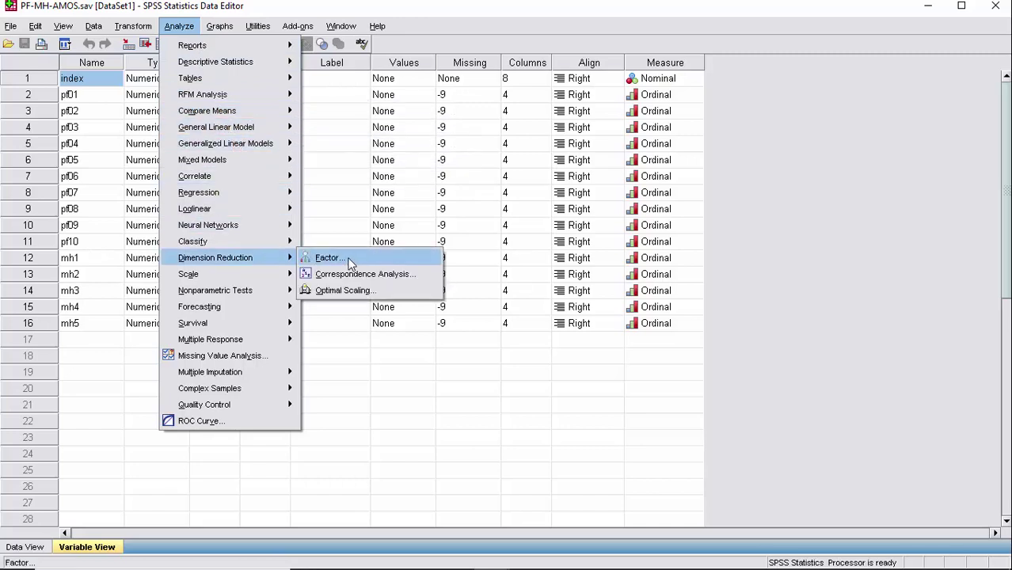
{"action": "left_click", "coordinate": [350, 262]}
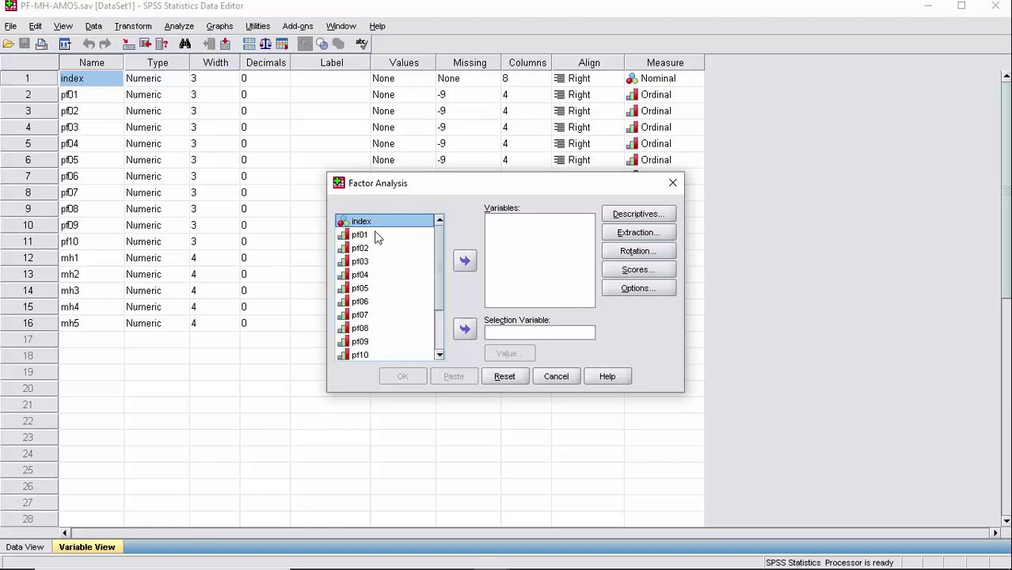
{"action": "left_click", "coordinate": [378, 235]}
{"action": "left_click_drag", "start_coordinate": [441, 250], "coordinate": [446, 342]}
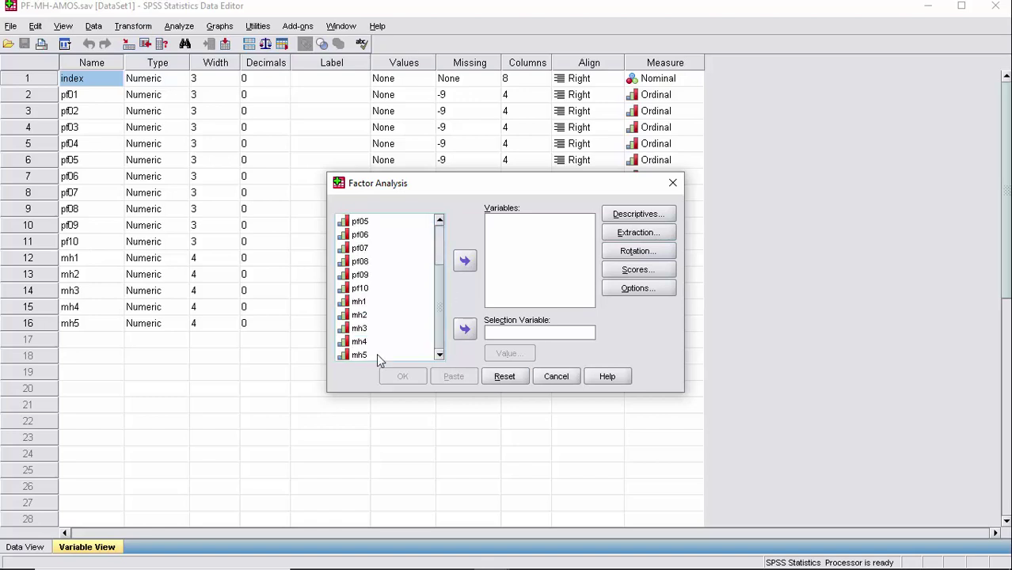
{"action": "left_click", "coordinate": [359, 355], "text": "shift"}
{"action": "left_click", "coordinate": [465, 263]}
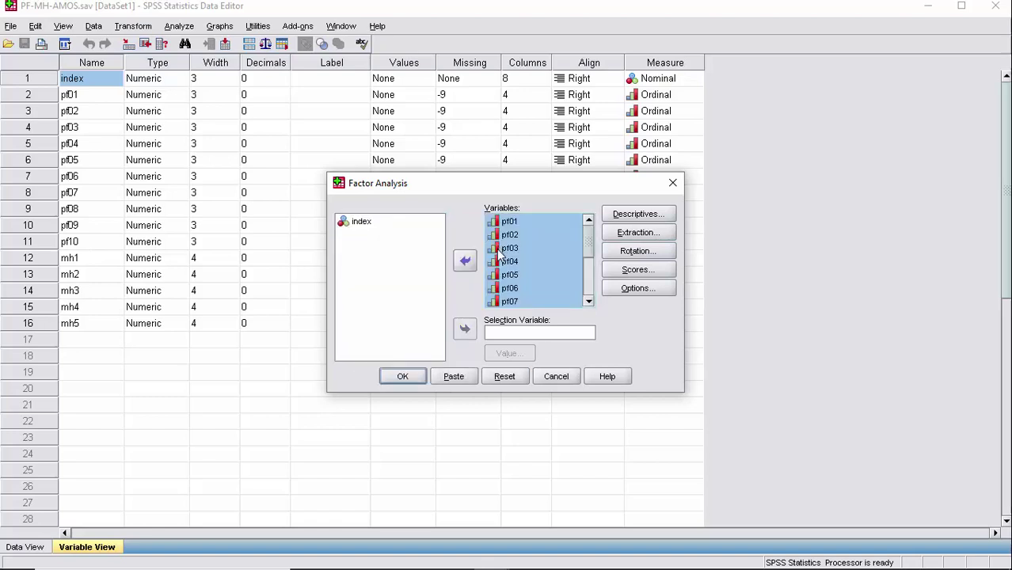
Step: Request KMO and Bartlett's test and a scree plot, and drop the unrotated solution
{"action": "left_click", "coordinate": [638, 214]}
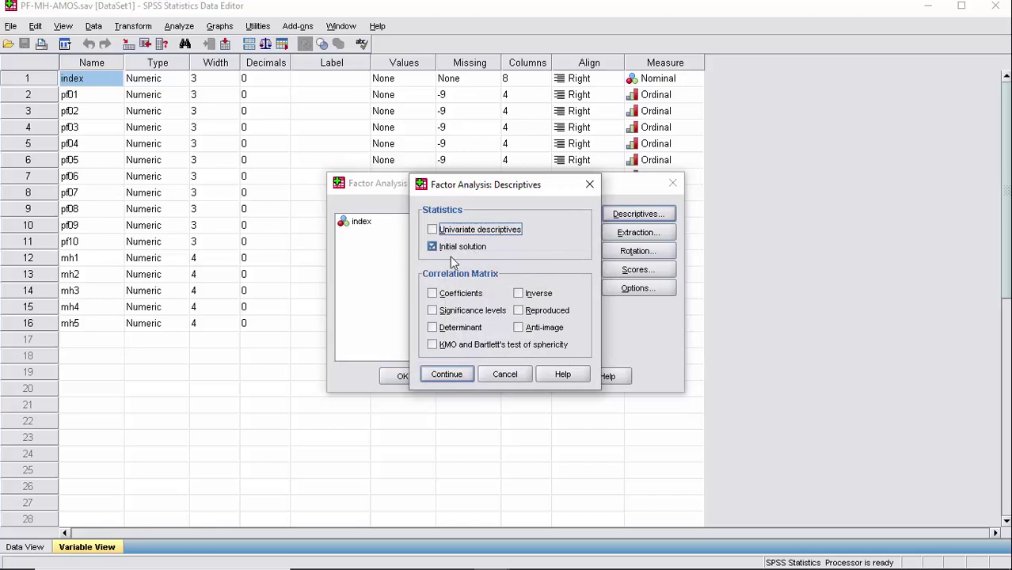
{"action": "left_click", "coordinate": [498, 347]}
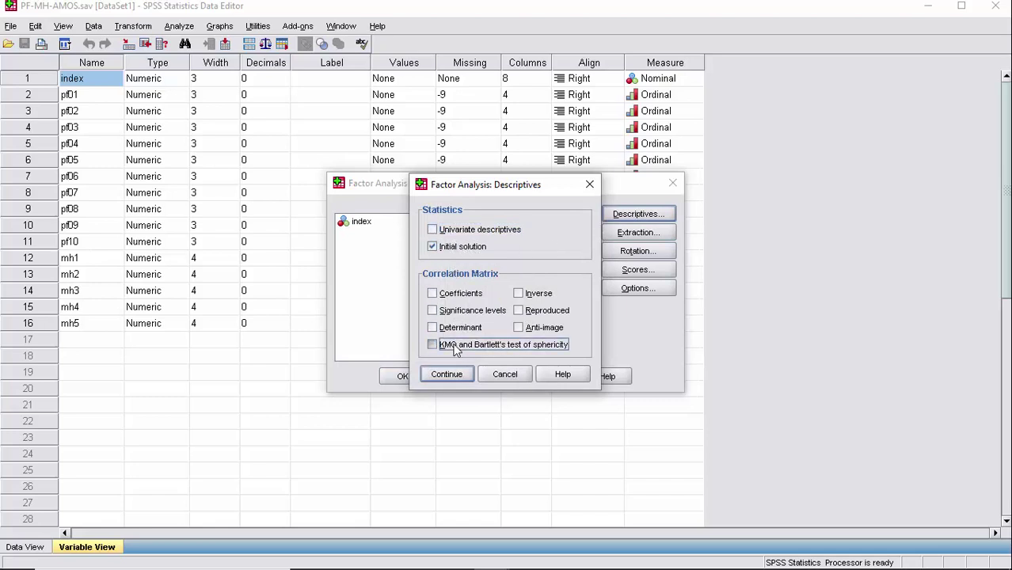
{"action": "left_click", "coordinate": [446, 374]}
{"action": "left_click", "coordinate": [651, 240]}
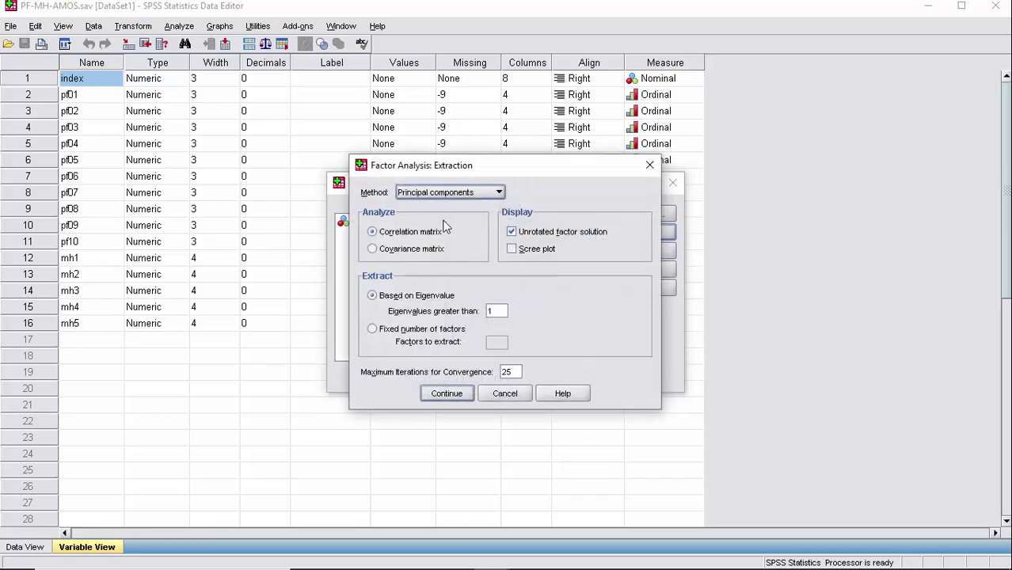
{"action": "left_click", "coordinate": [511, 249]}
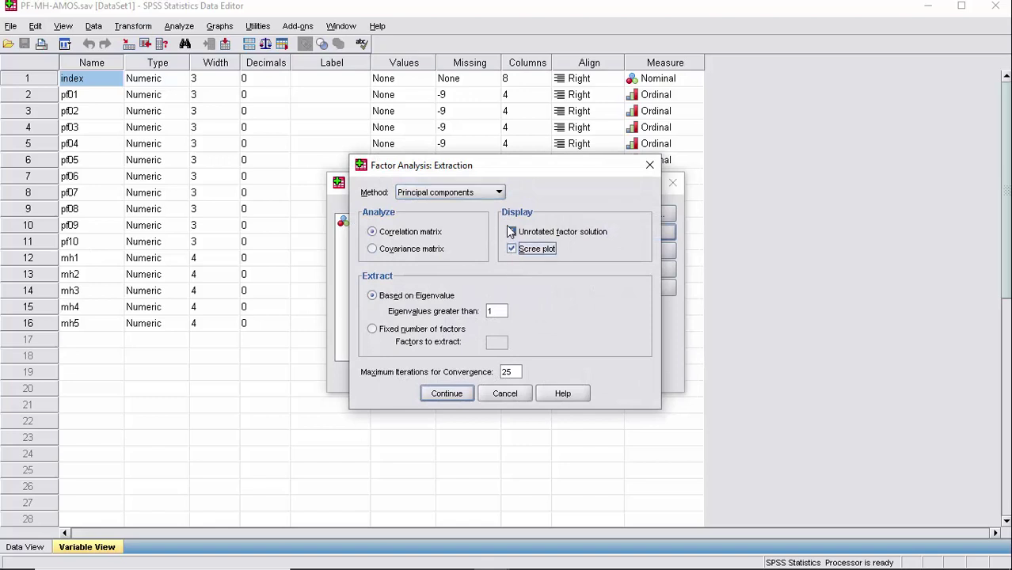
{"action": "left_click", "coordinate": [511, 231]}
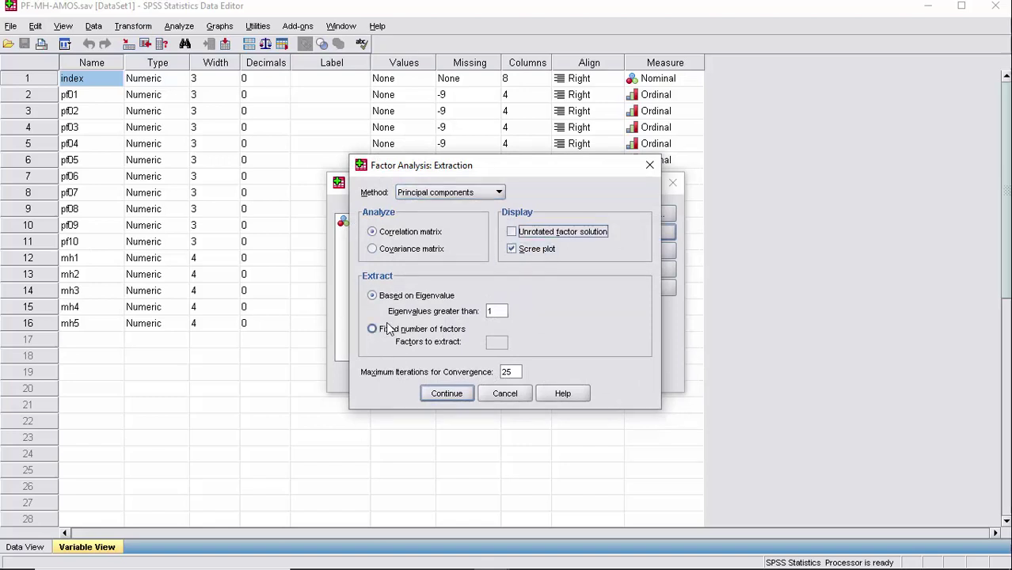
{"action": "left_click", "coordinate": [448, 394]}
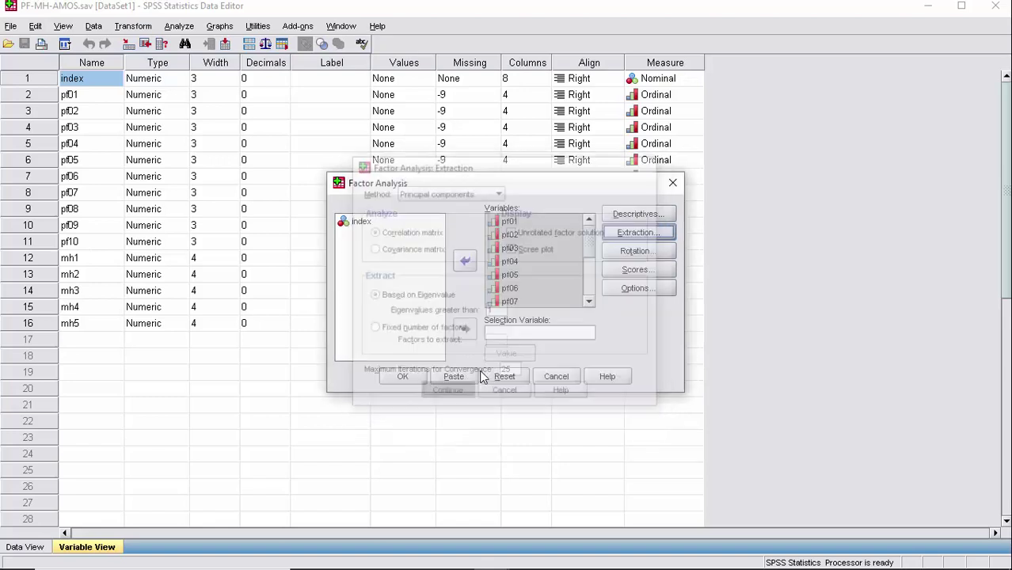
Step: Use Varimax rotation, suppress coefficients below .3, and run the factor analysis
{"action": "left_click", "coordinate": [636, 251]}
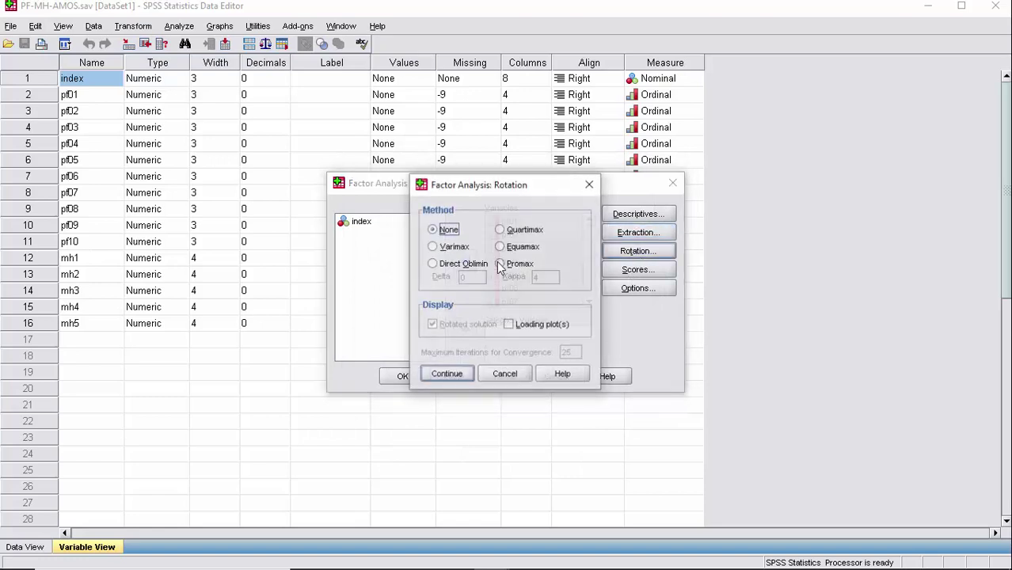
{"action": "left_click", "coordinate": [438, 248]}
{"action": "left_click", "coordinate": [451, 374]}
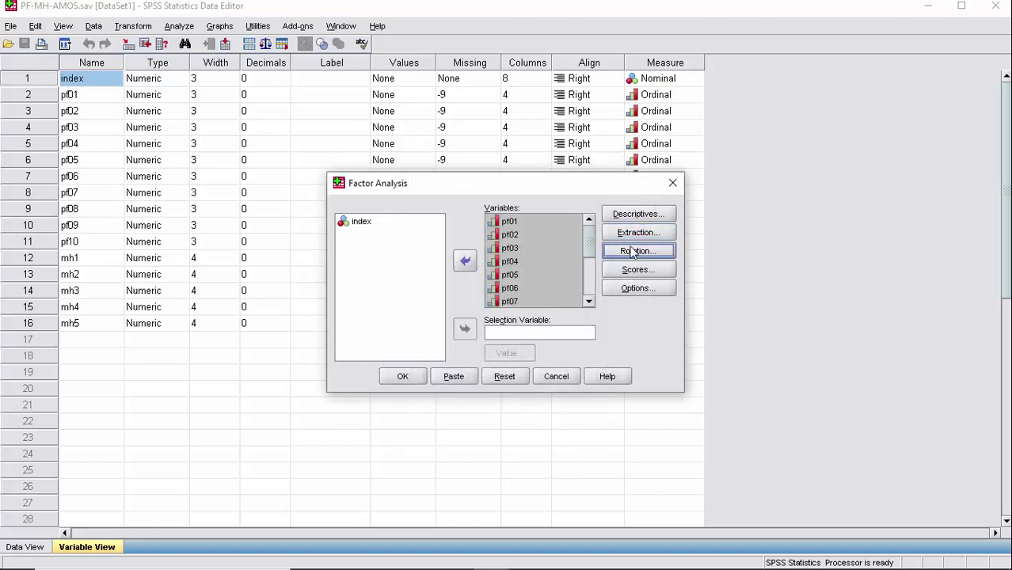
{"action": "left_click", "coordinate": [634, 288]}
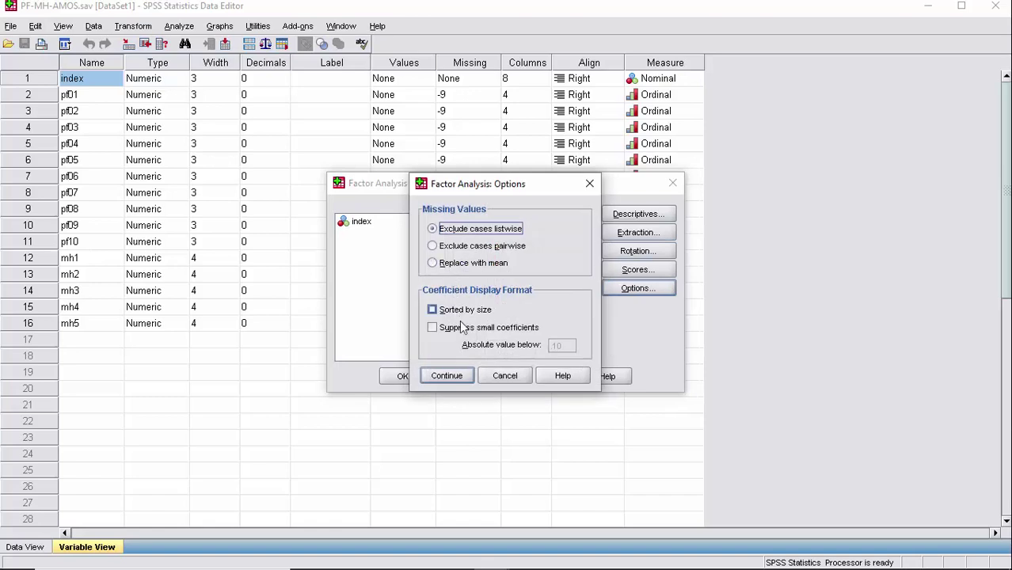
{"action": "left_click", "coordinate": [501, 328]}
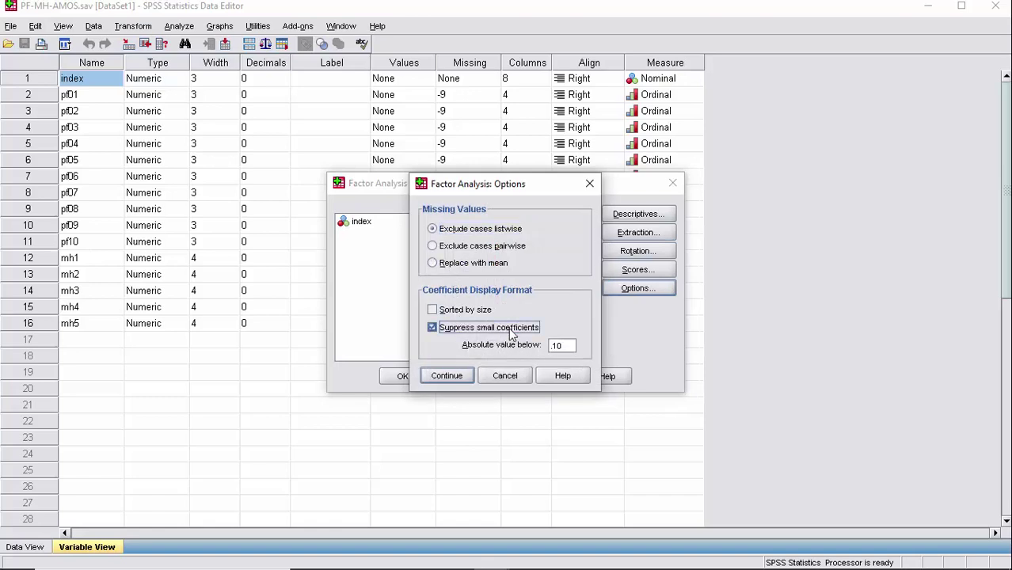
{"action": "double_click", "coordinate": [555, 345]}
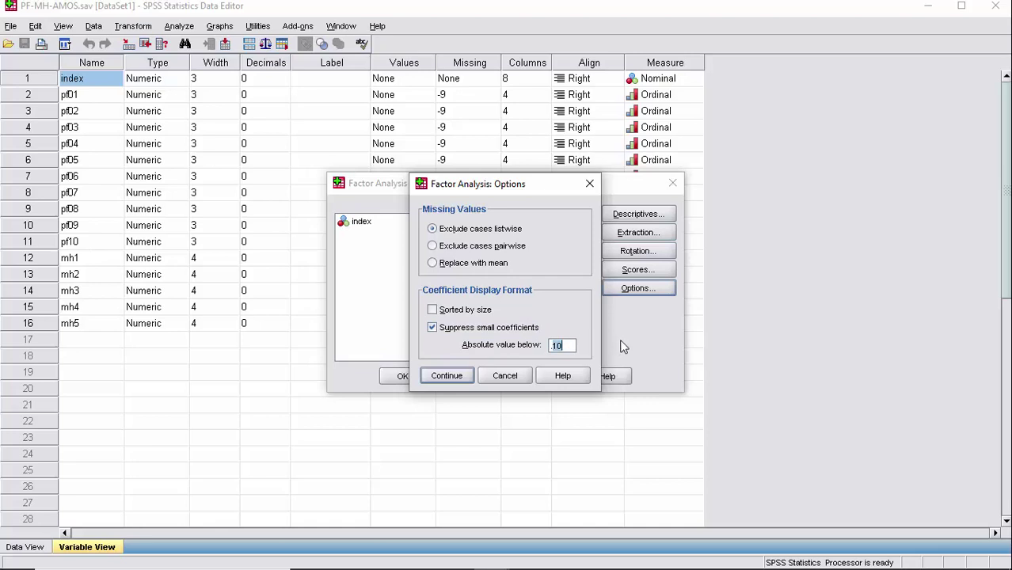
{"action": "type", "text": ".3"}
{"action": "left_click", "coordinate": [461, 373]}
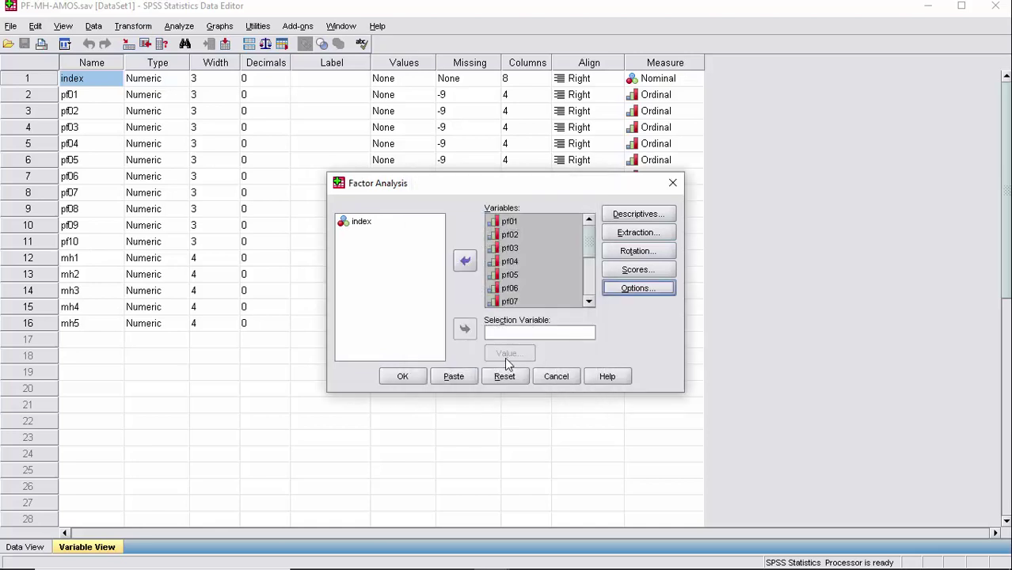
{"action": "left_click", "coordinate": [411, 379]}
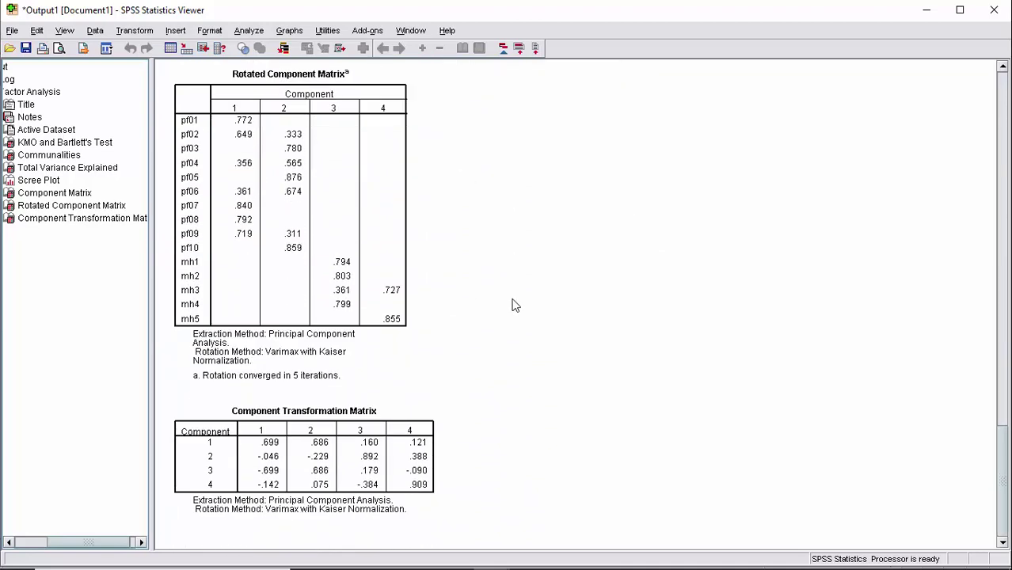
Step: Copy the Rotated Component Matrix table from the Output Viewer to the clipboard
{"action": "left_click", "coordinate": [357, 224]}
{"action": "right_click", "coordinate": [356, 211]}
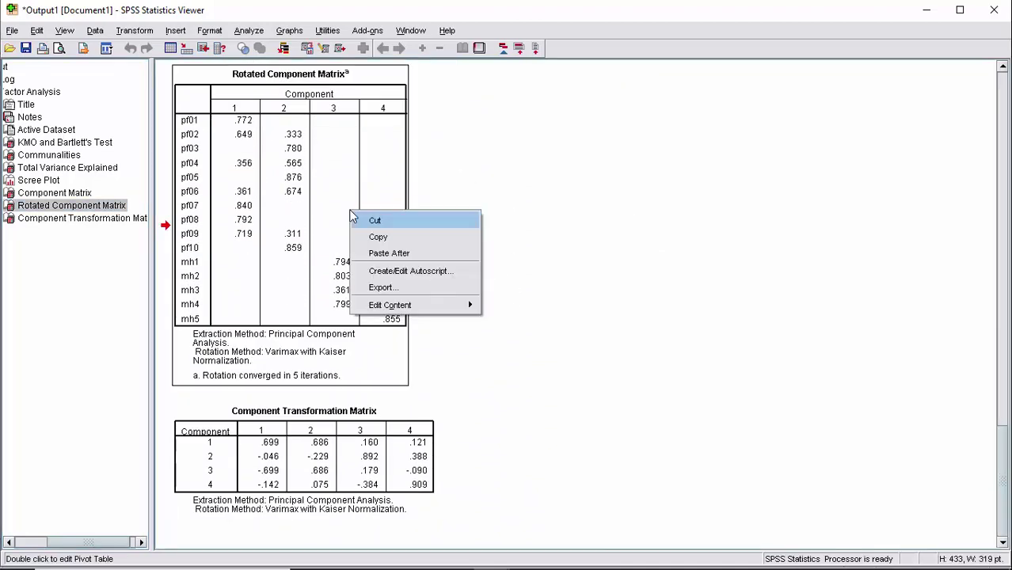
{"action": "left_click", "coordinate": [397, 237]}
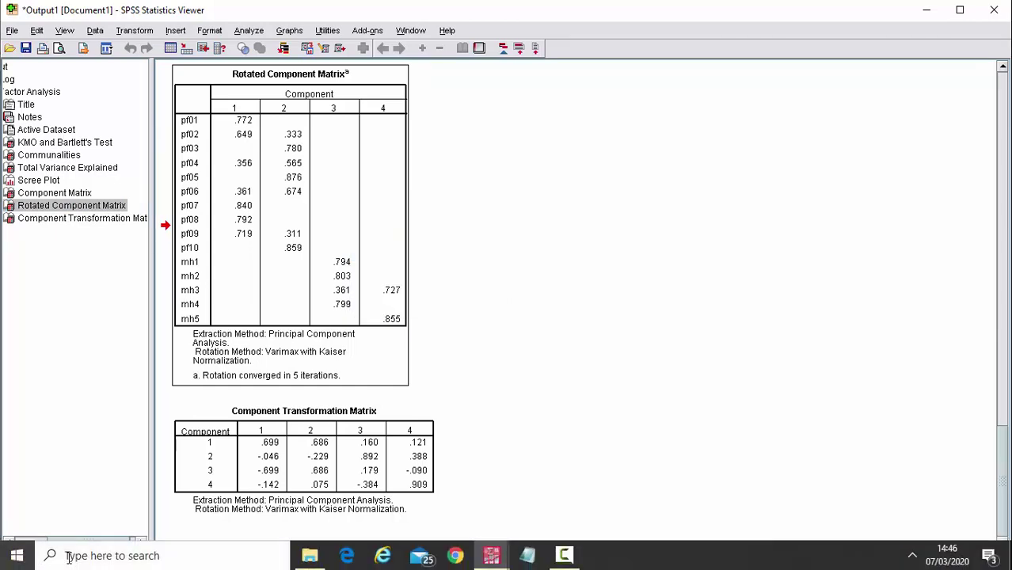
Step: Search Windows for 'amos' and launch Amos Graphics
{"action": "left_click", "coordinate": [129, 557]}
{"action": "type", "text": "a"}
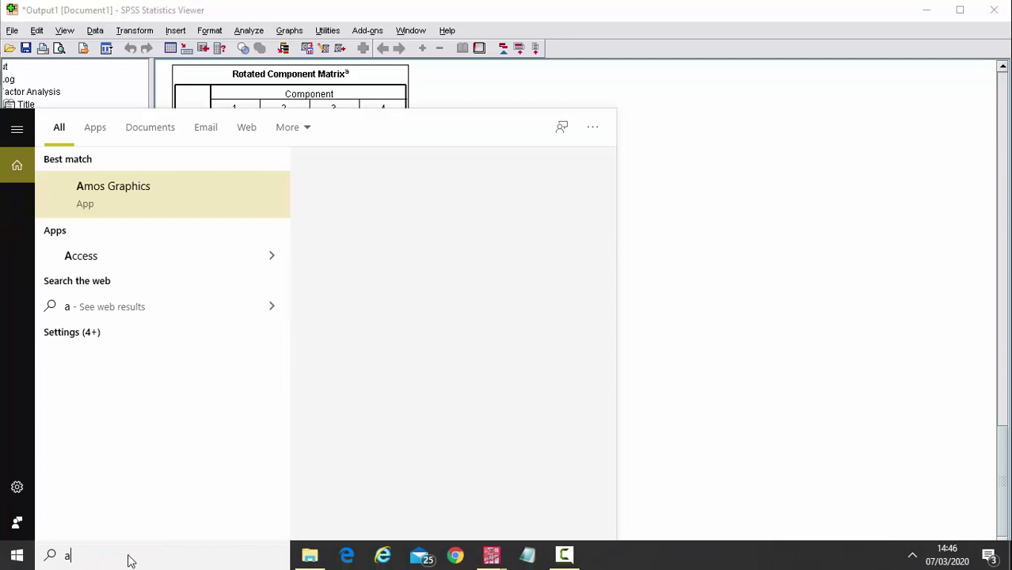
{"action": "type", "text": "mos"}
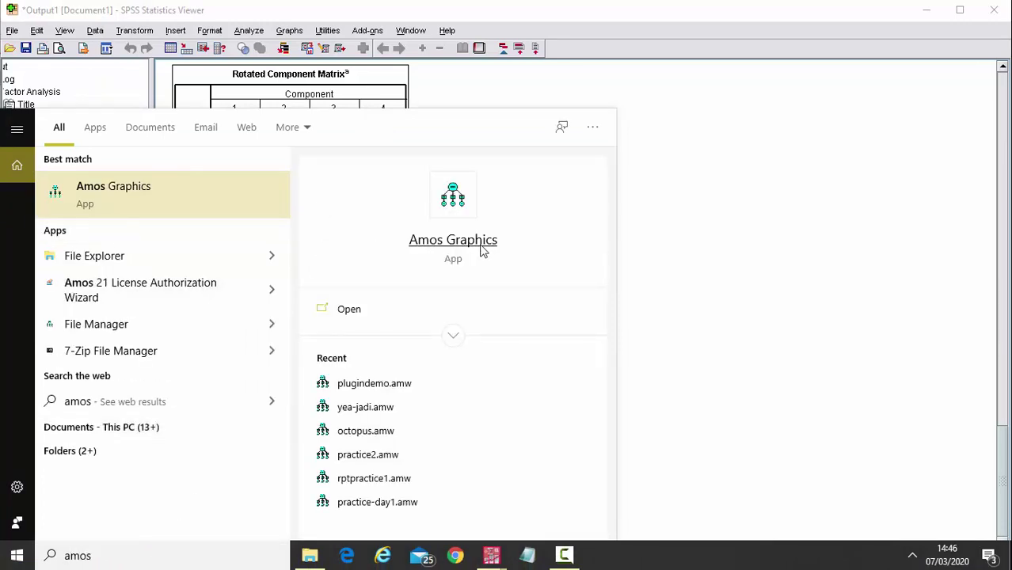
{"action": "left_click", "coordinate": [480, 242]}
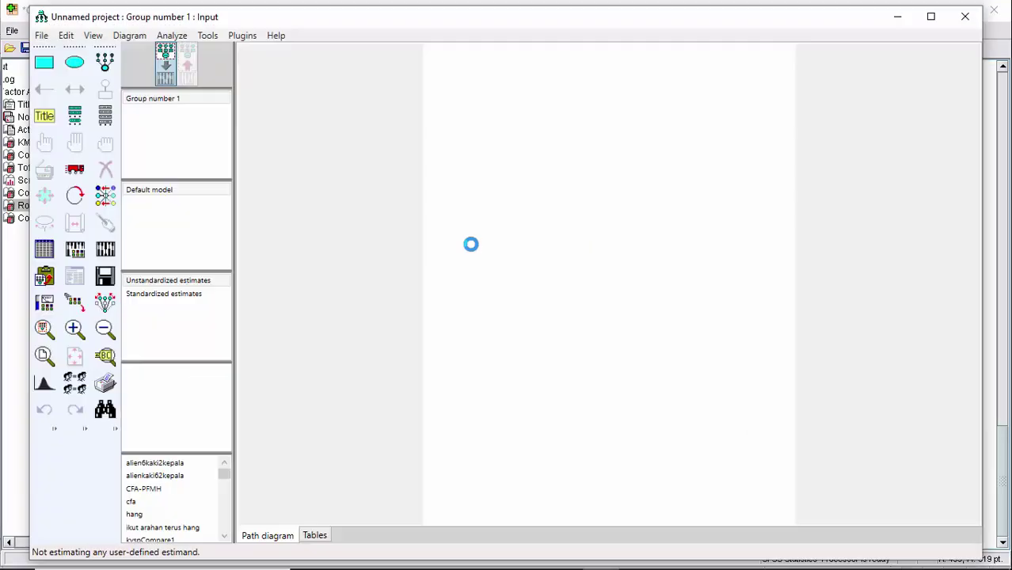
Step: Maximize Amos and dismiss the Pattern Matrix Model Builder's missing-data-file prompt
{"action": "left_click", "coordinate": [931, 16]}
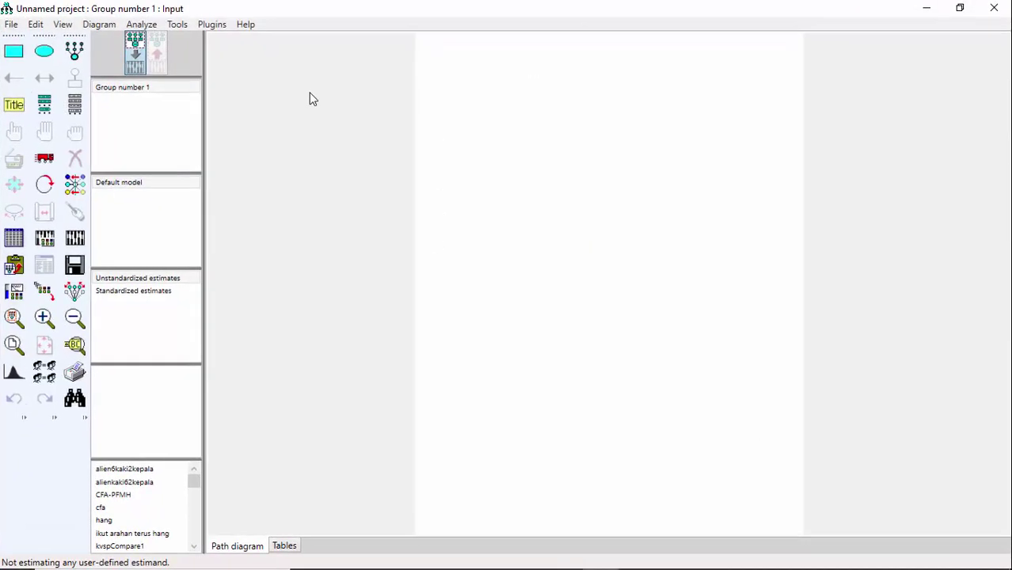
{"action": "left_click", "coordinate": [221, 28]}
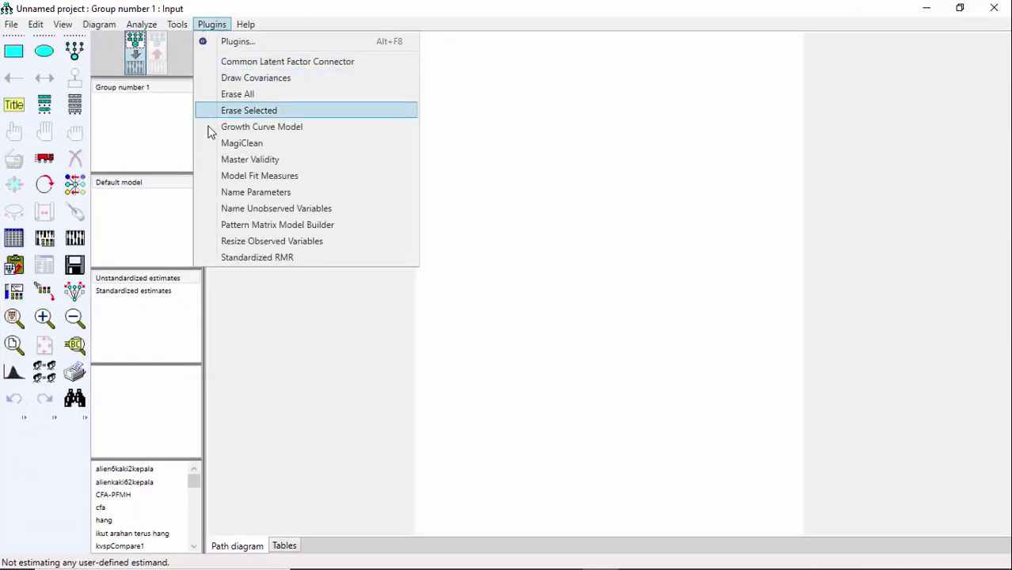
{"action": "left_click", "coordinate": [285, 226]}
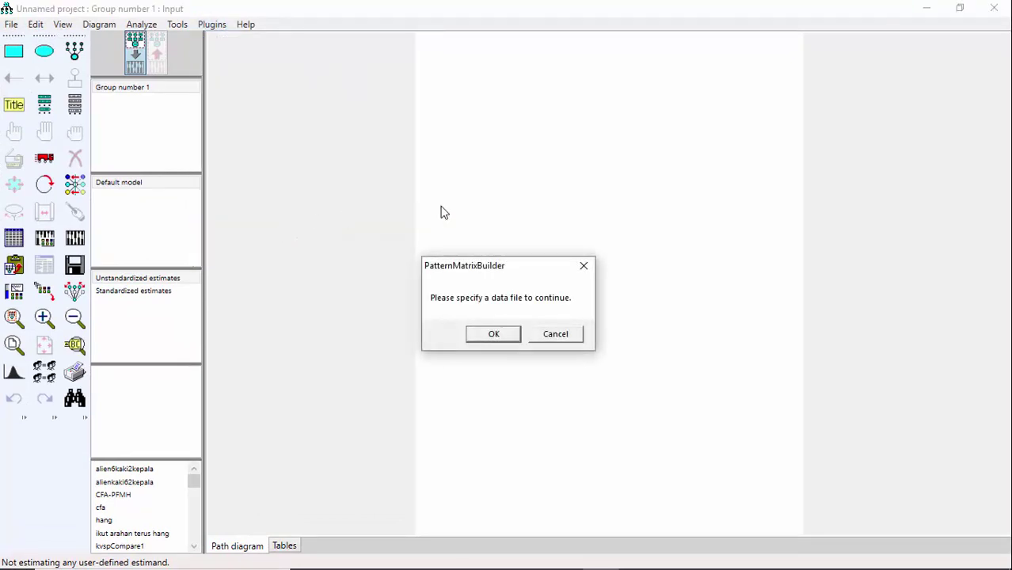
{"action": "left_click", "coordinate": [567, 336]}
{"action": "left_click", "coordinate": [12, 25]}
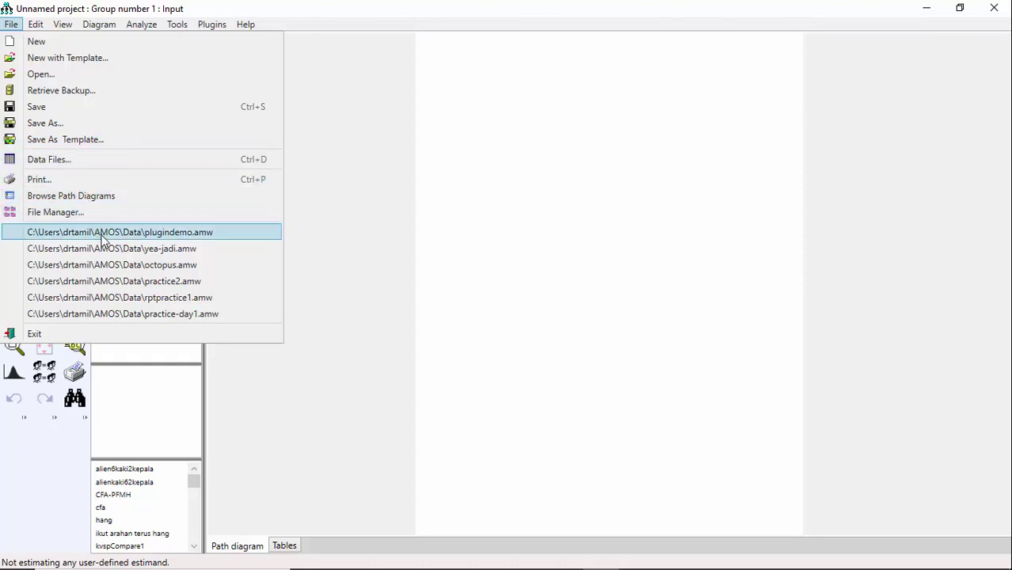
Step: Attach PF-MH-AMOS.sav from Downloads as Group number 1's data file
{"action": "left_click", "coordinate": [75, 161]}
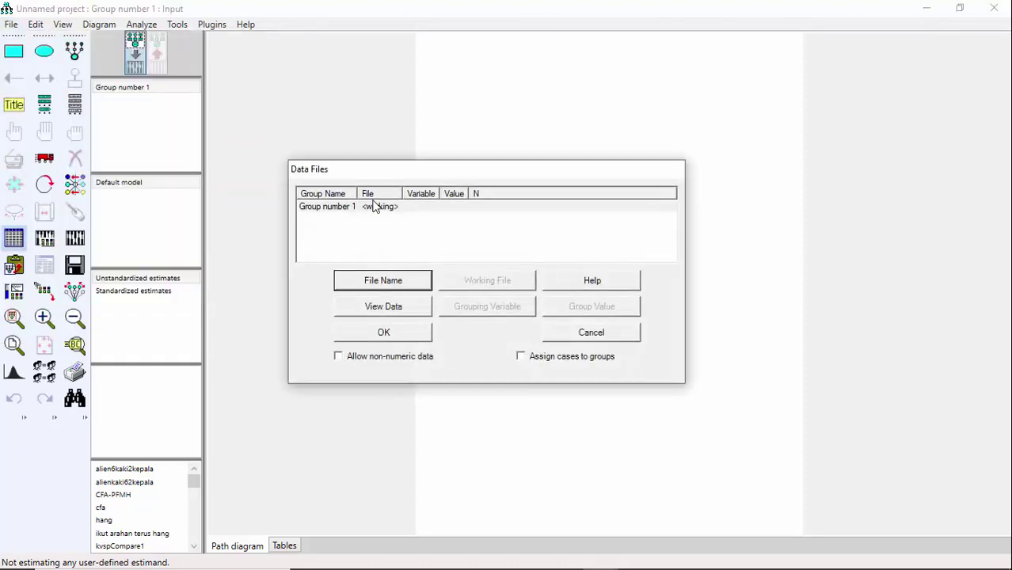
{"action": "left_click", "coordinate": [386, 280]}
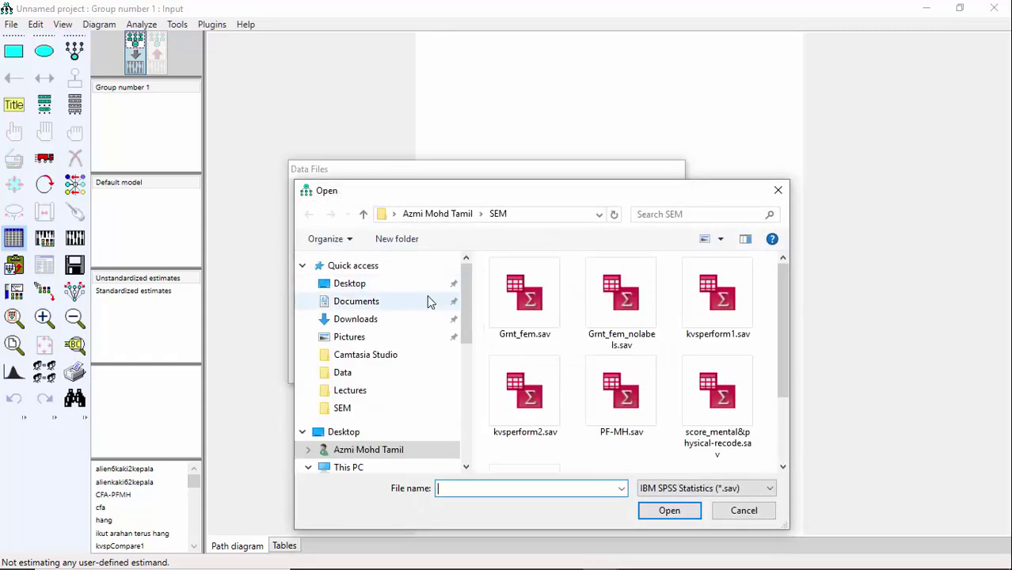
{"action": "left_click", "coordinate": [371, 320]}
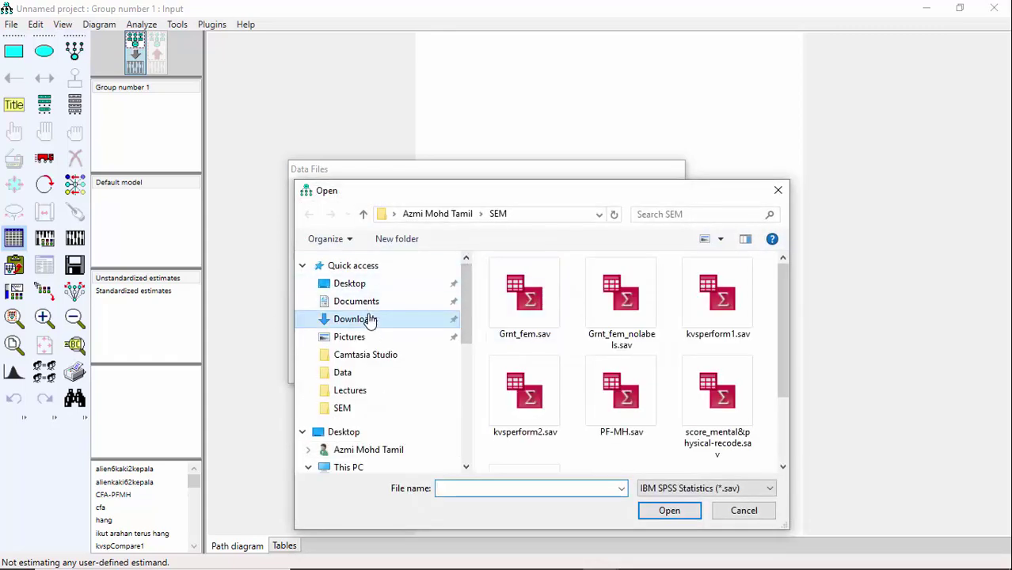
{"action": "left_click", "coordinate": [555, 285]}
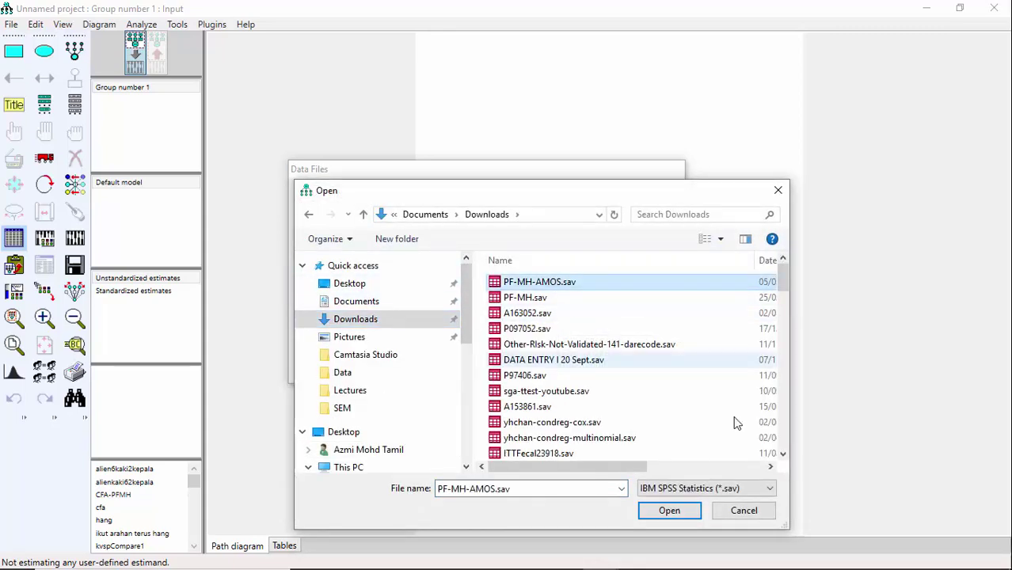
{"action": "left_click", "coordinate": [669, 510]}
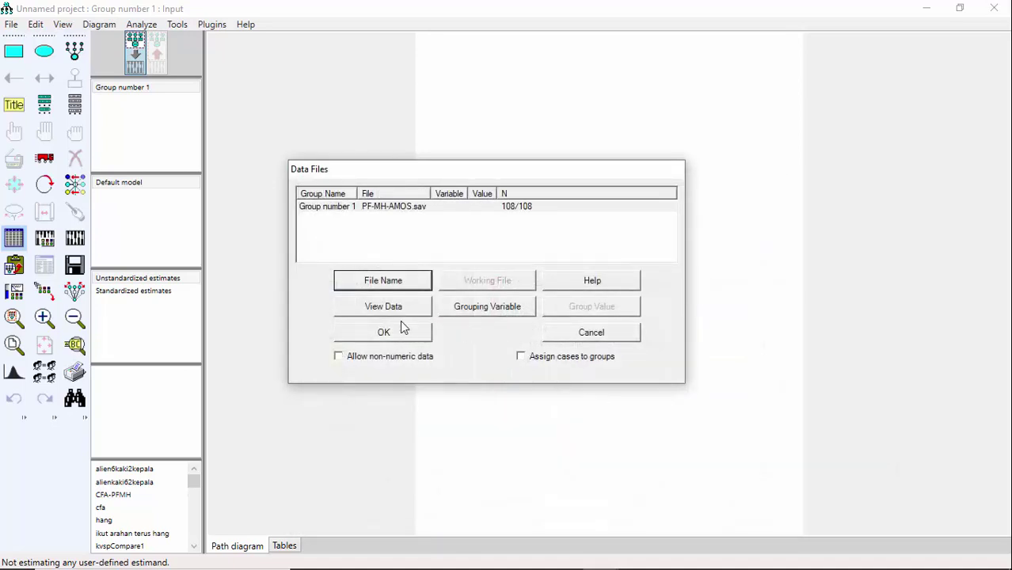
{"action": "left_click", "coordinate": [403, 330]}
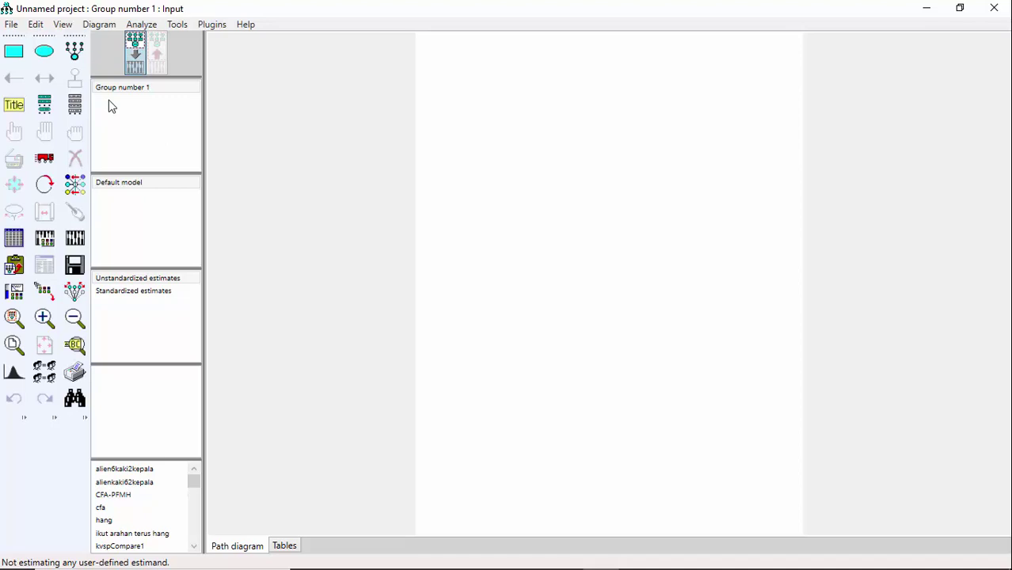
{"action": "left_click", "coordinate": [211, 24]}
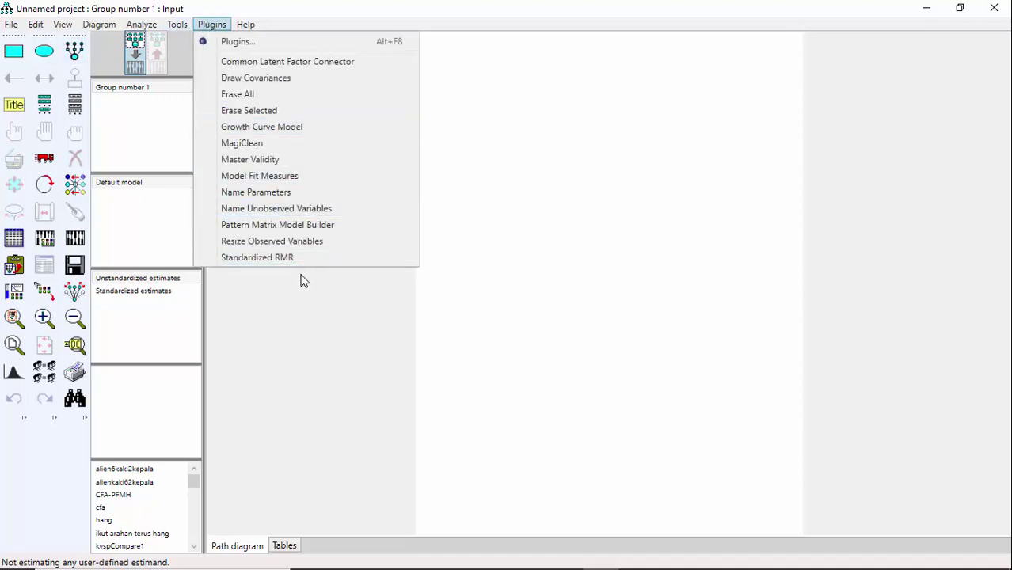
Step: Paste the SPSS rotated component matrix into Pattern Matrix Model Builder and create the diagram
{"action": "left_click", "coordinate": [289, 225]}
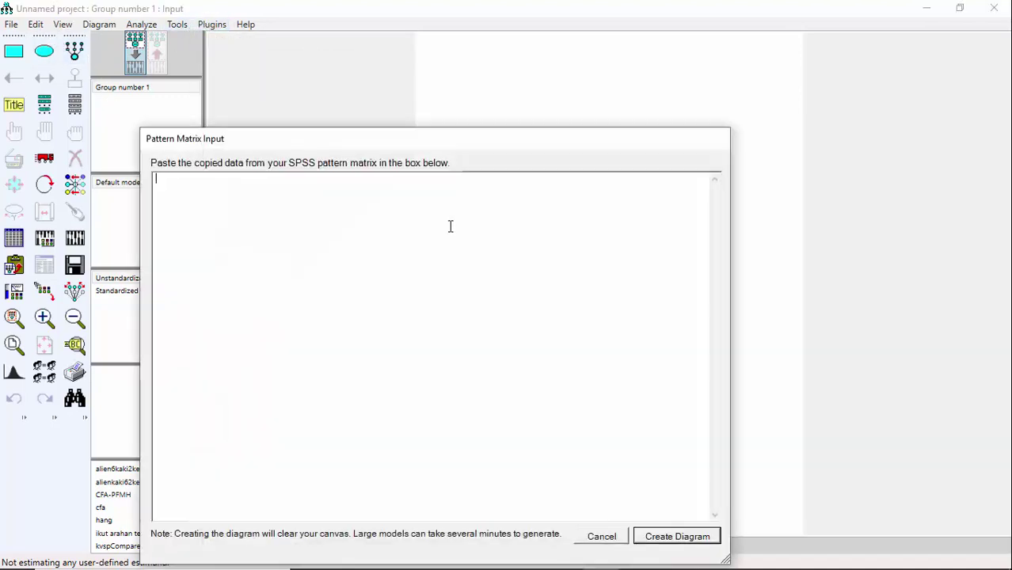
{"action": "right_click", "coordinate": [238, 204]}
{"action": "left_click", "coordinate": [305, 266]}
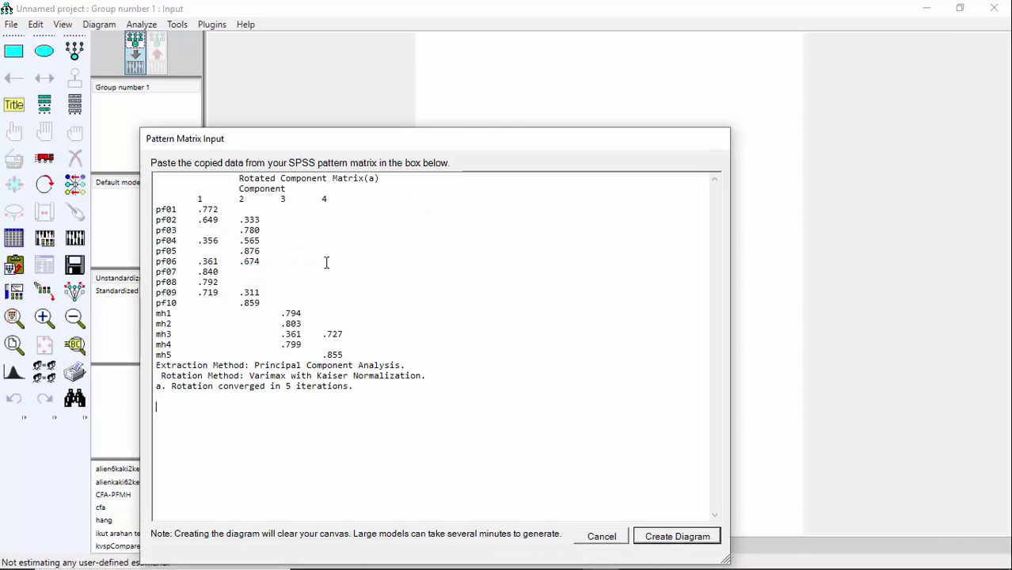
{"action": "left_click", "coordinate": [681, 540]}
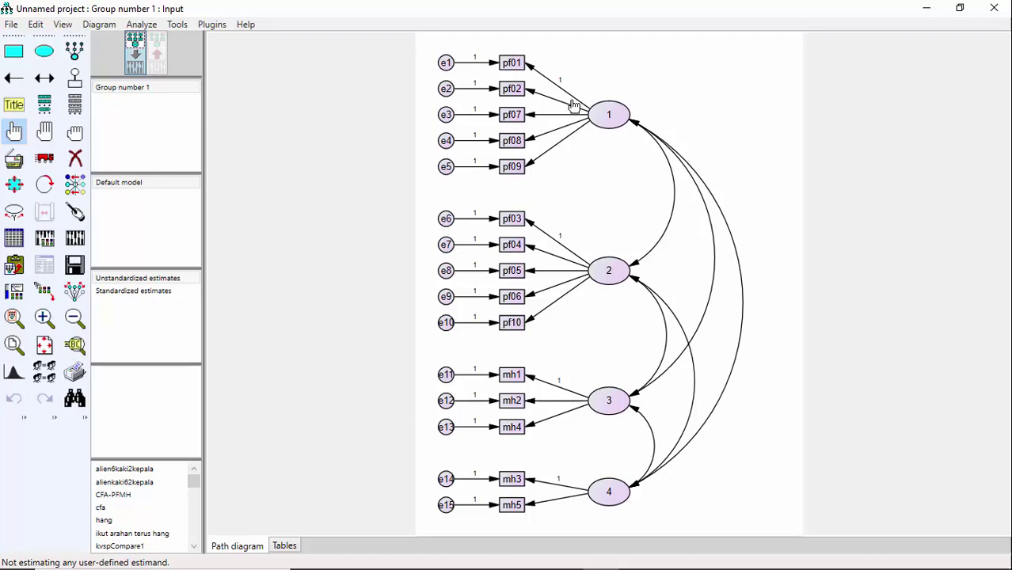
{"action": "scroll", "coordinate": [715, 118], "scroll_direction": "down", "scroll_amount": 1}
{"action": "scroll", "coordinate": [717, 121], "scroll_direction": "down", "scroll_amount": 1}
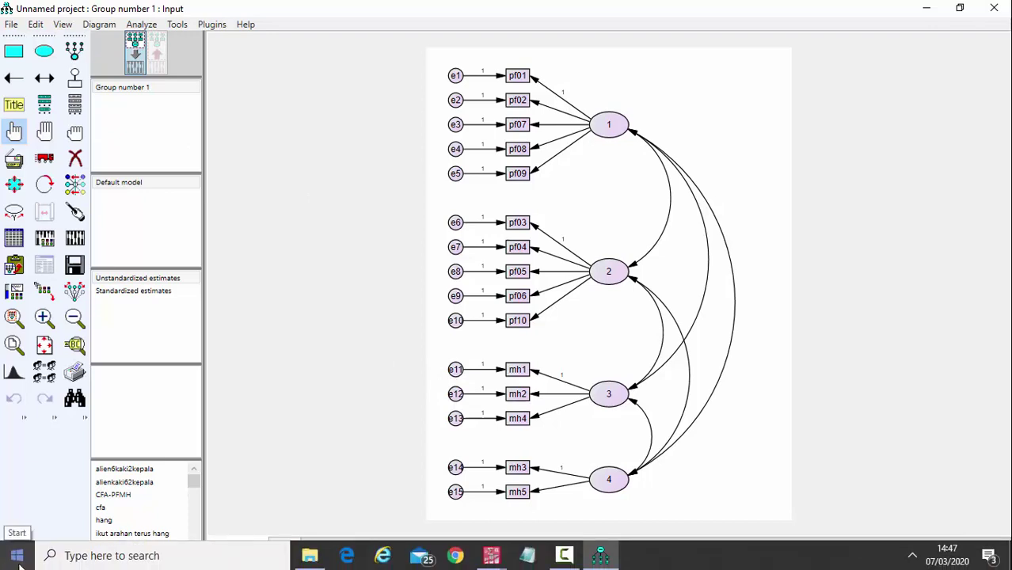
{"action": "mouse_move", "coordinate": [554, 564]}
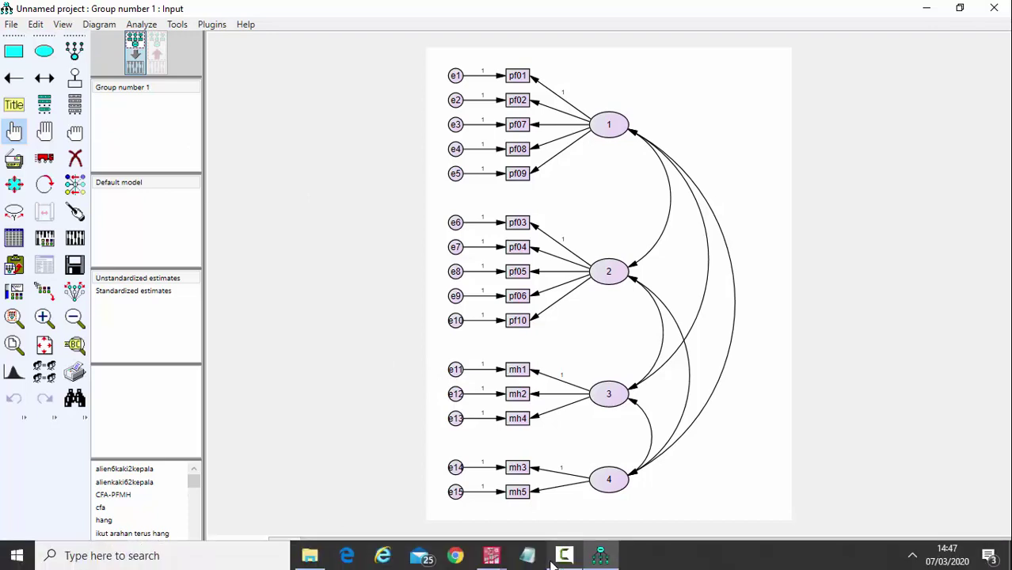
Step: Open Model fitness parameter.txt in Notepad and copy the caption lines Chi-square through (\format)
{"action": "left_click", "coordinate": [529, 560]}
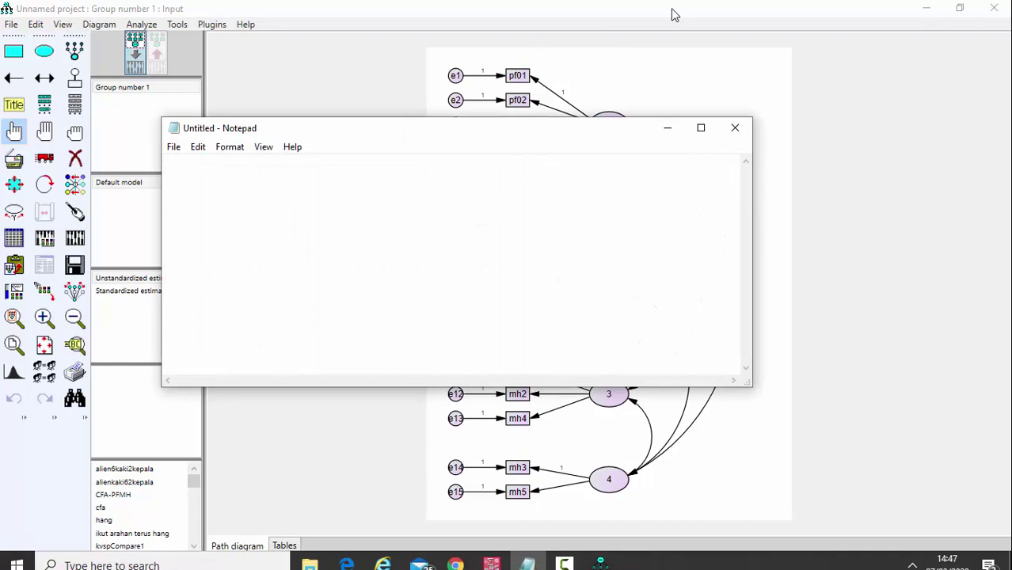
{"action": "left_click", "coordinate": [702, 128]}
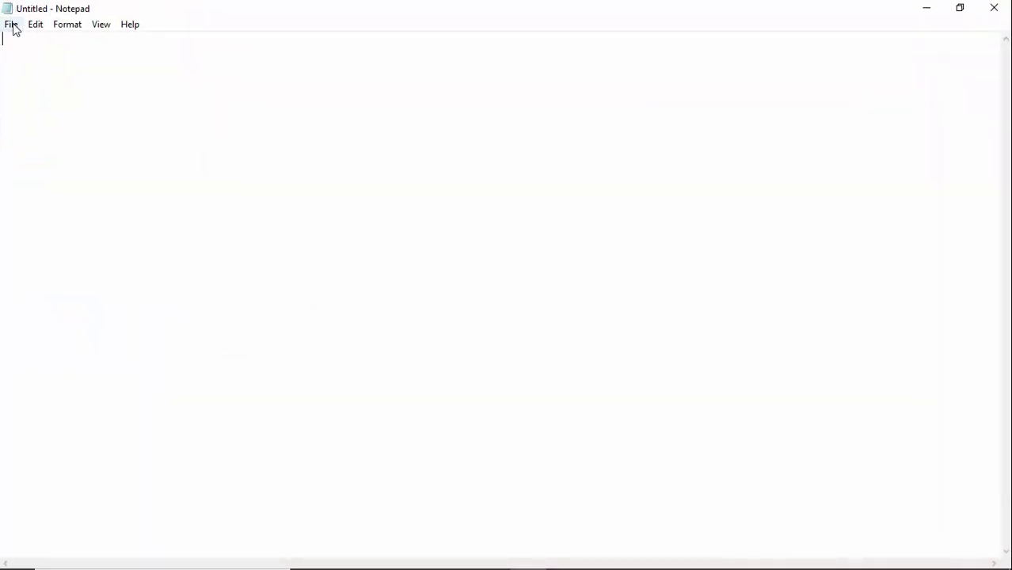
{"action": "left_click", "coordinate": [15, 27]}
{"action": "left_click", "coordinate": [45, 60]}
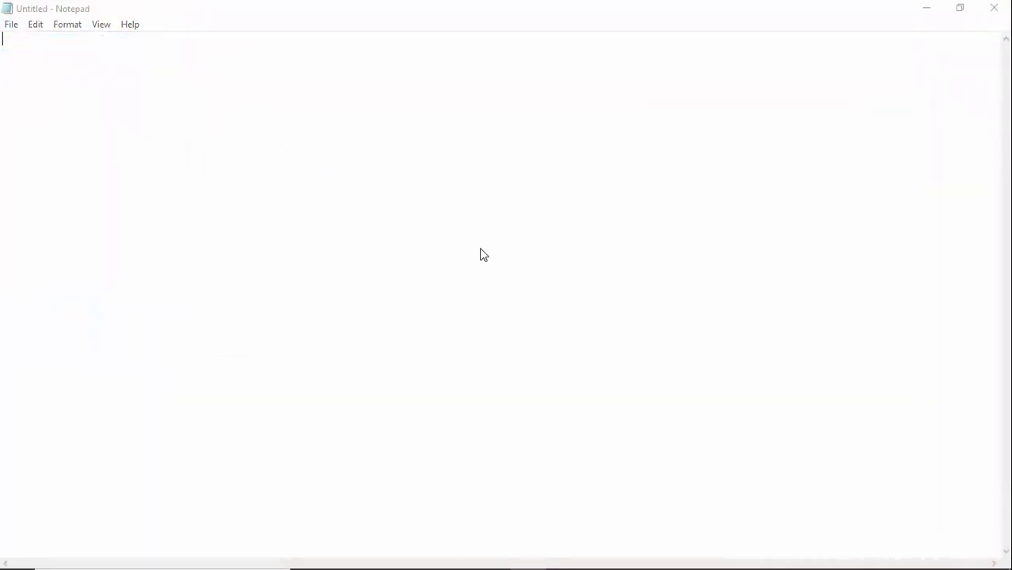
{"action": "double_click", "coordinate": [242, 205]}
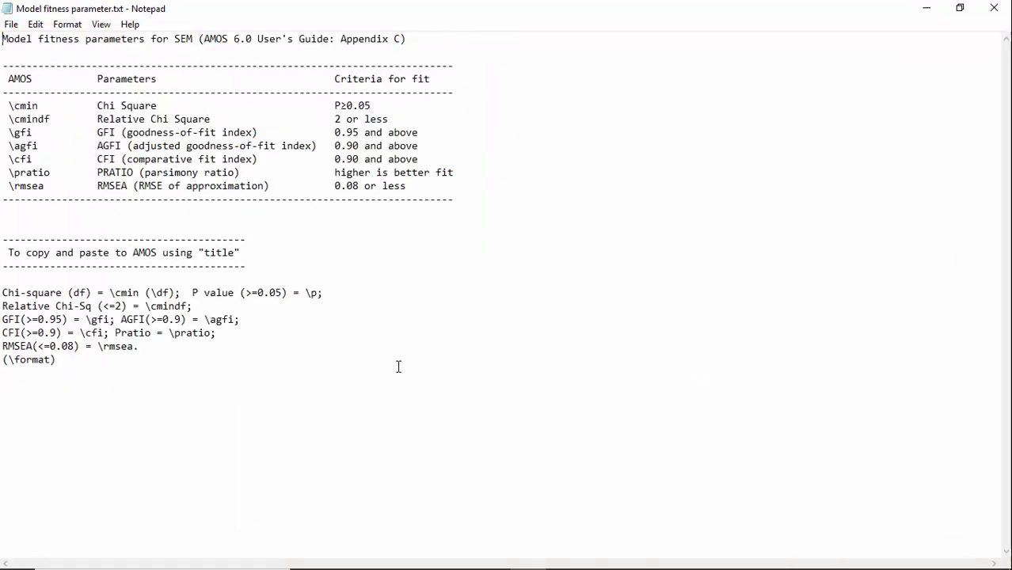
{"action": "left_click_drag", "start_coordinate": [3, 293], "coordinate": [85, 362]}
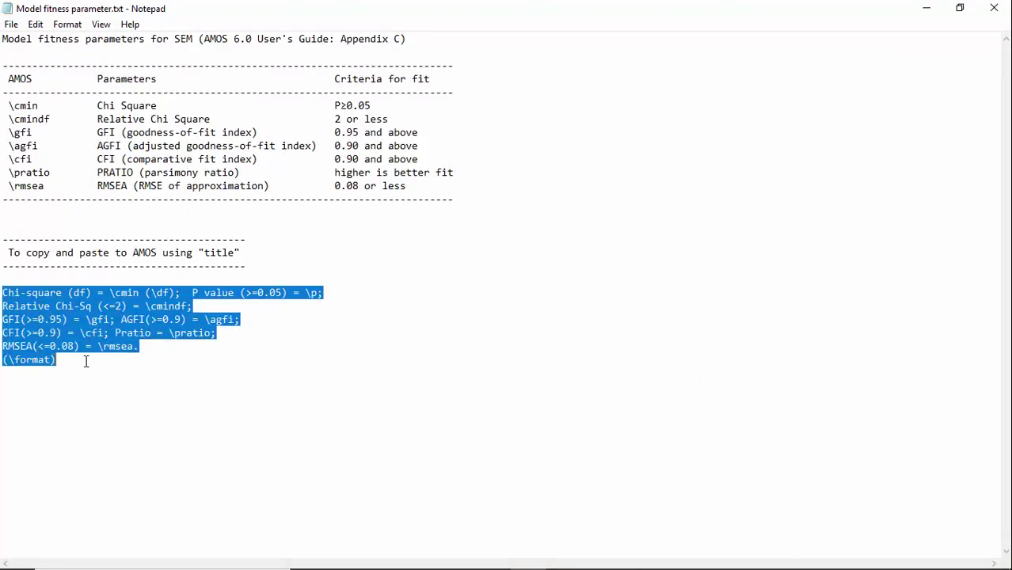
{"action": "right_click", "coordinate": [52, 358]}
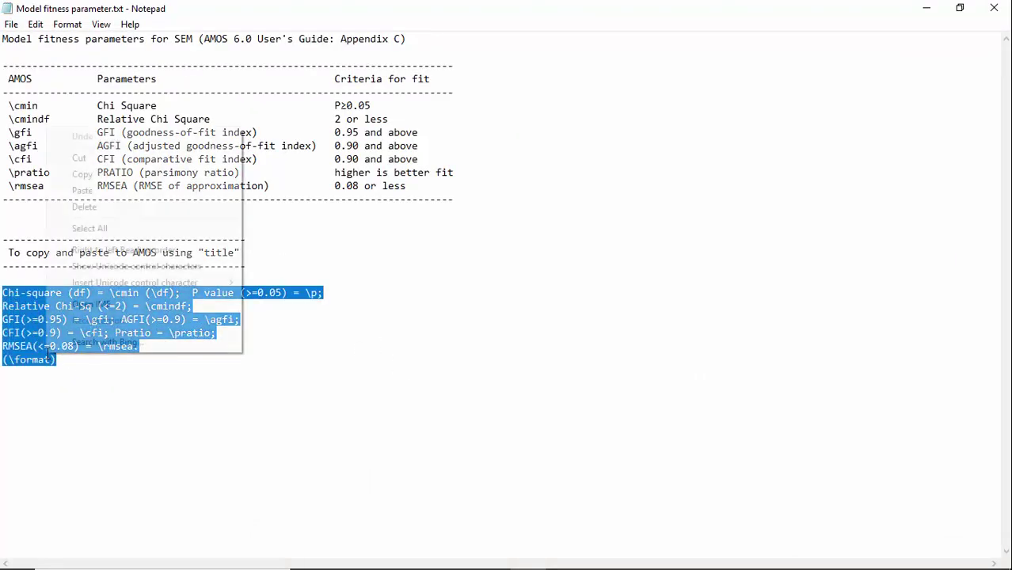
{"action": "left_click", "coordinate": [99, 181]}
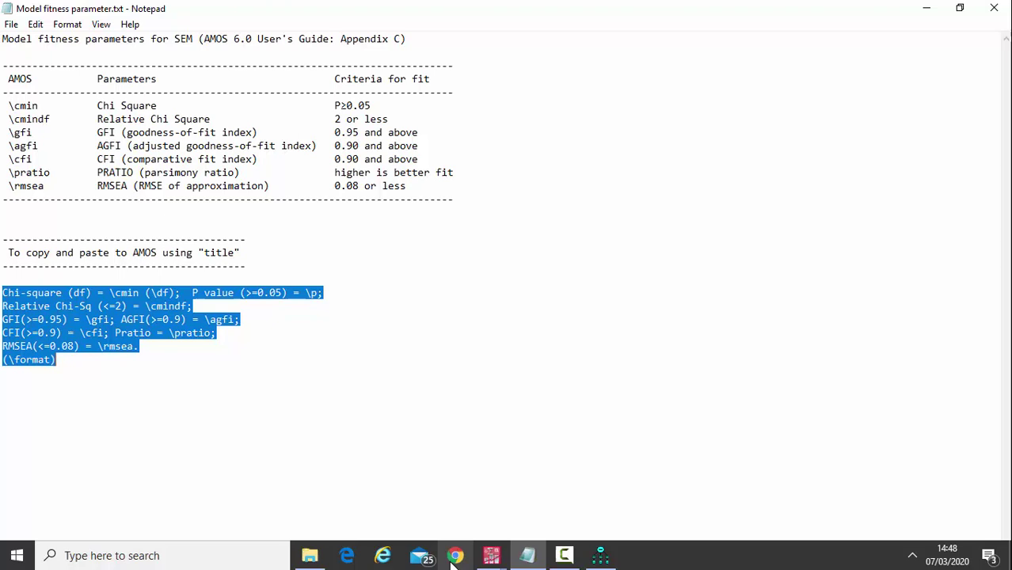
Step: Paste the fit-index text into a new title caption above the diagram
{"action": "left_click", "coordinate": [601, 555]}
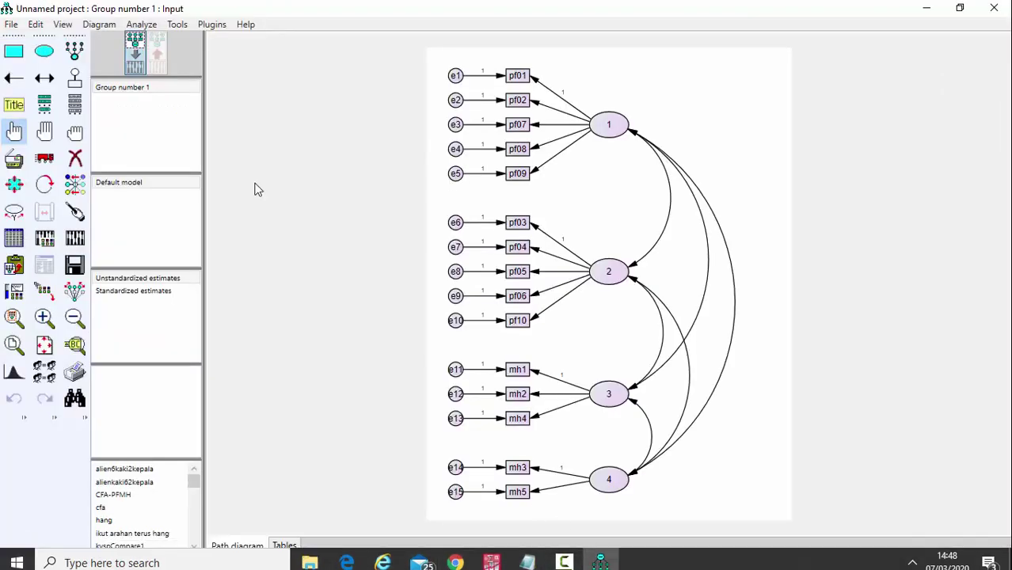
{"action": "left_click", "coordinate": [13, 104]}
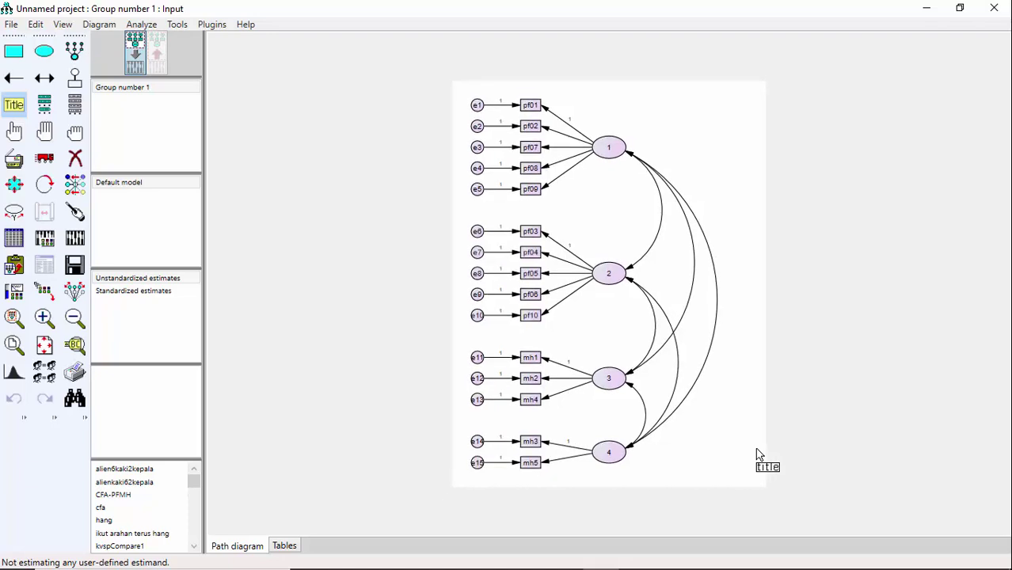
{"action": "left_click", "coordinate": [633, 100]}
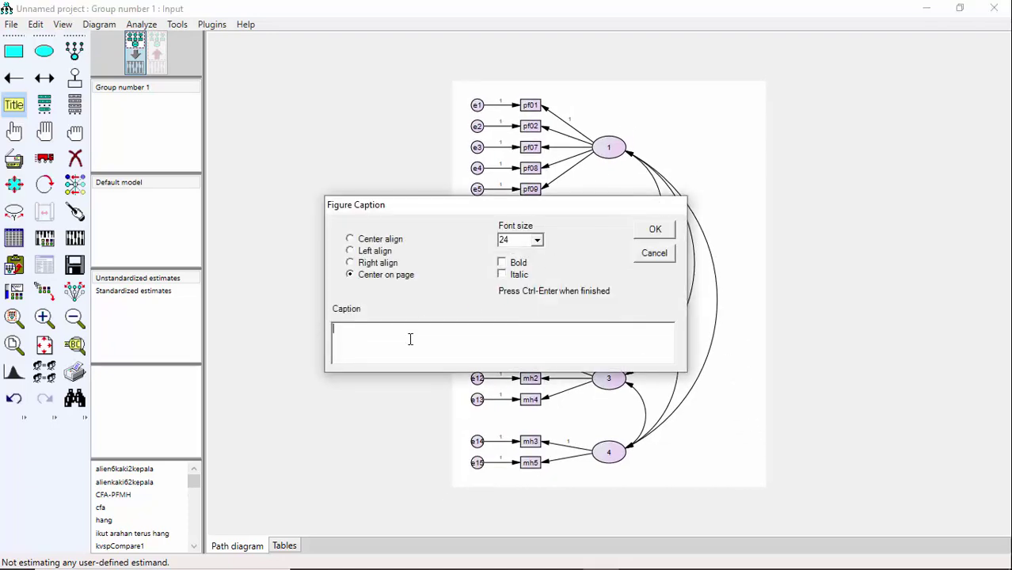
{"action": "key", "text": "ctrl+v"}
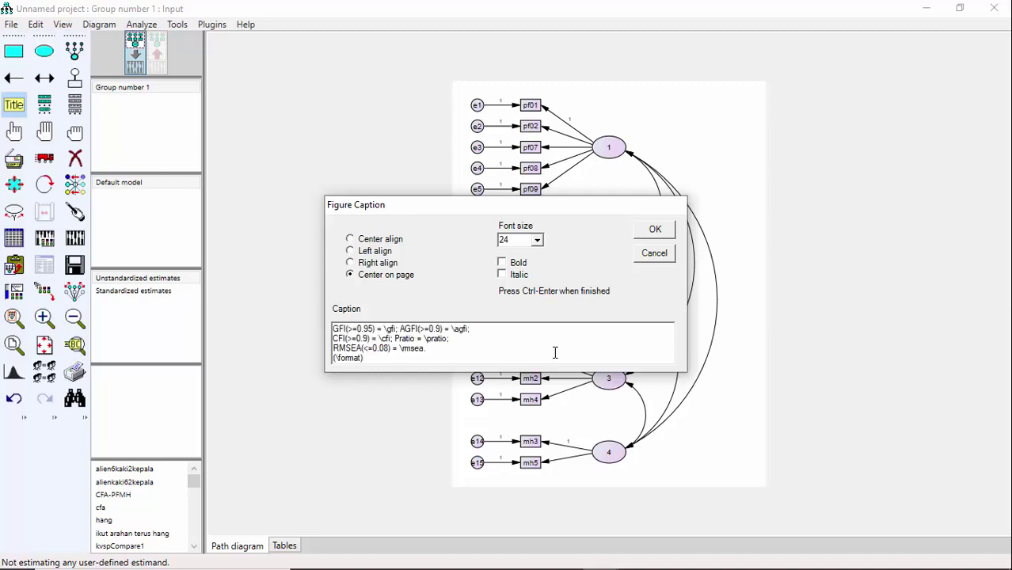
{"action": "left_click", "coordinate": [654, 229]}
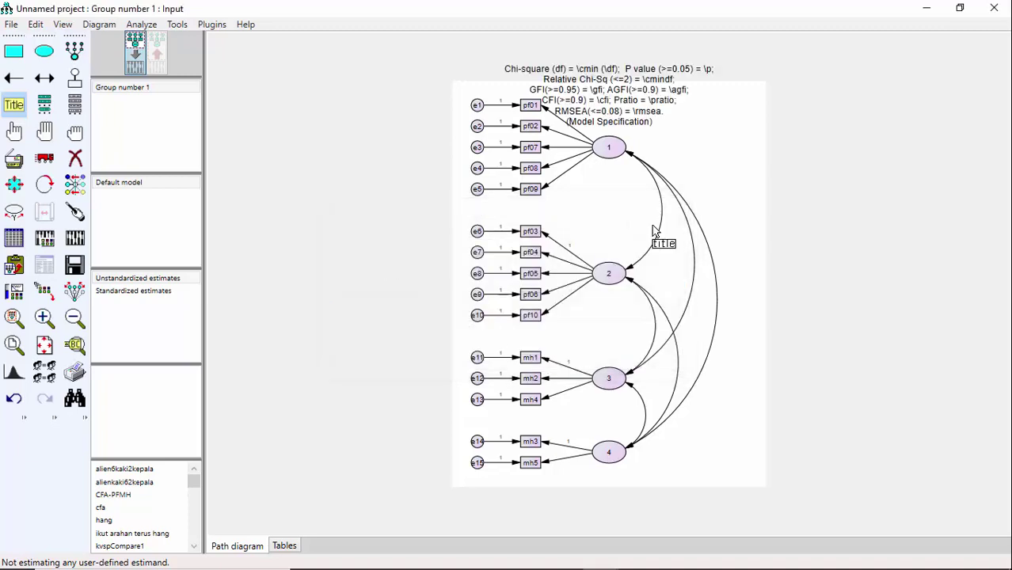
{"action": "left_click", "coordinate": [669, 128]}
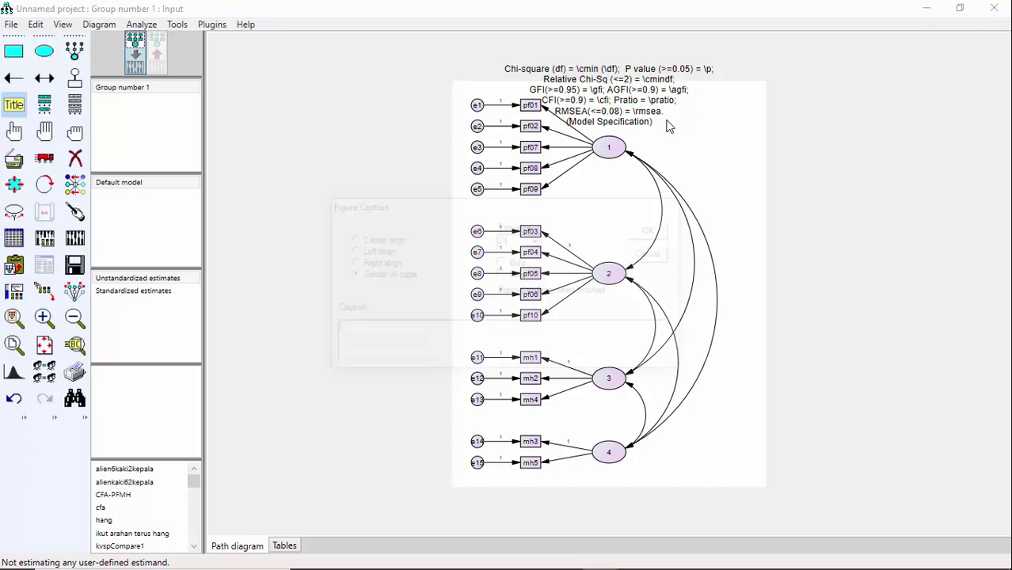
{"action": "left_click", "coordinate": [655, 252]}
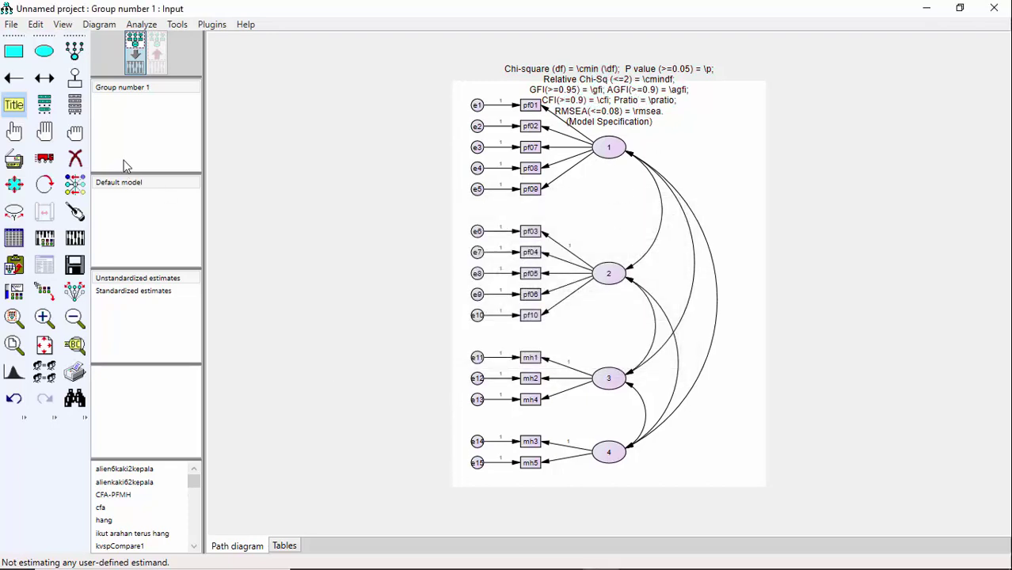
Step: Move the caption block up so it sits clear of the diagram's top edge
{"action": "left_click", "coordinate": [54, 159]}
{"action": "left_click_drag", "start_coordinate": [655, 108], "coordinate": [728, 91]}
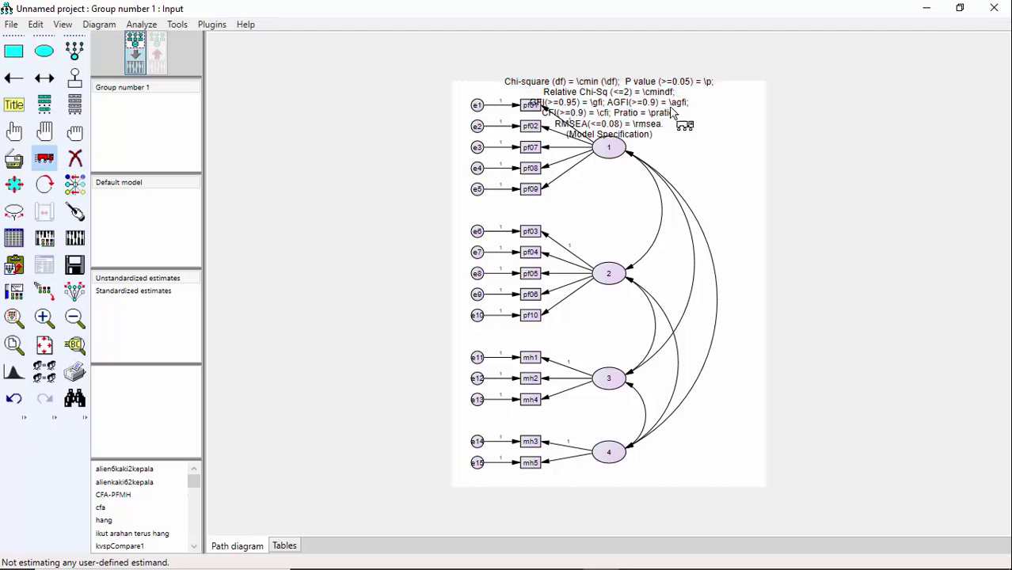
{"action": "left_click_drag", "start_coordinate": [665, 92], "coordinate": [667, 91]}
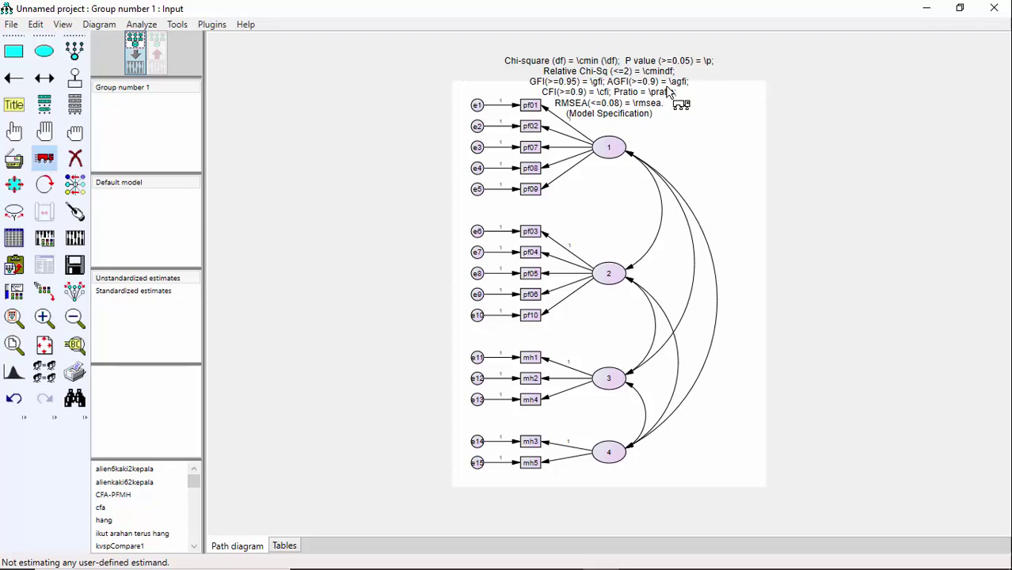
{"action": "left_click_drag", "start_coordinate": [668, 91], "coordinate": [677, 76]}
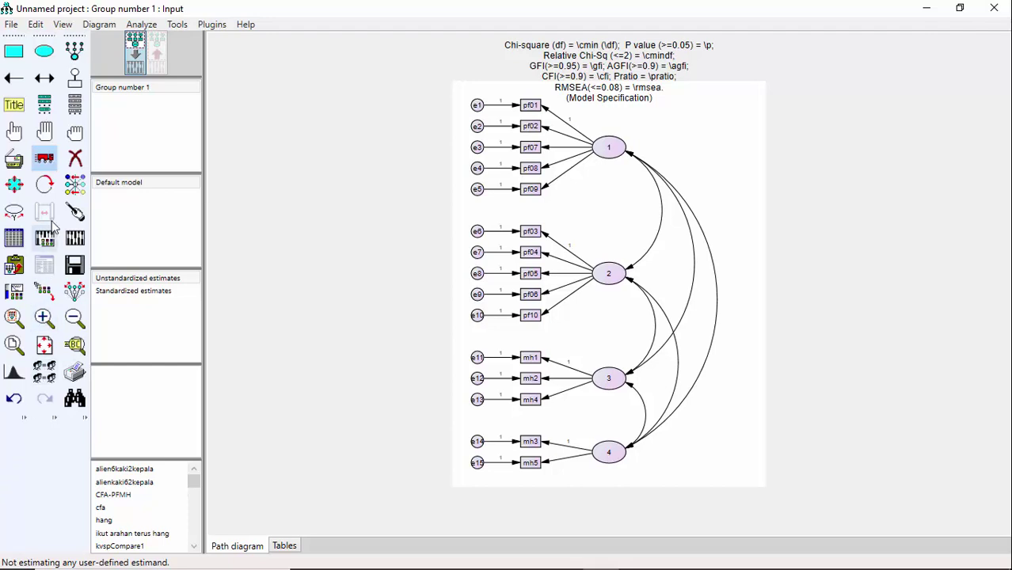
Step: Check the data file, then output standardized estimates, squared multiple correlations, modification indices and factor score weights
{"action": "left_click", "coordinate": [14, 238]}
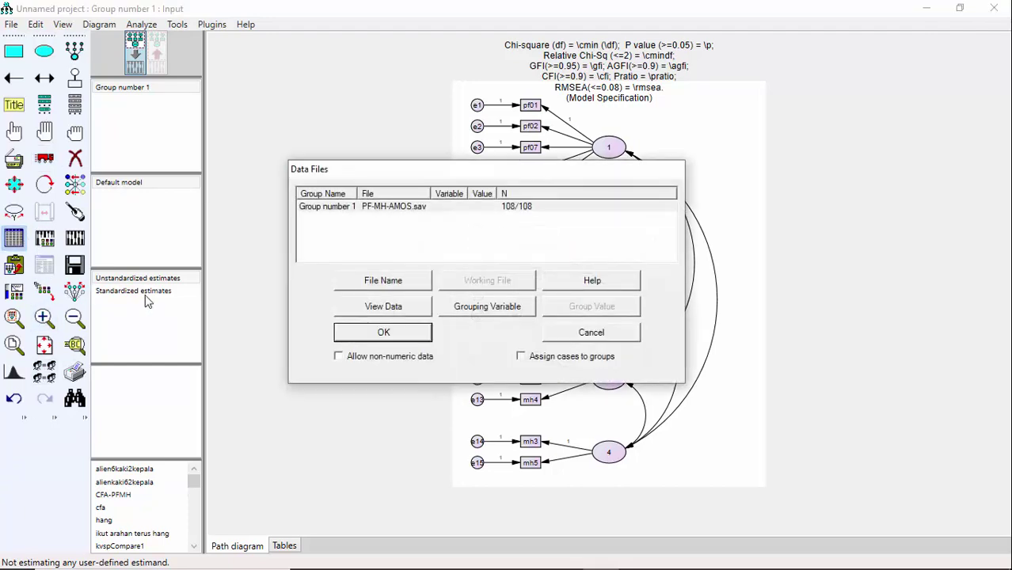
{"action": "left_click", "coordinate": [566, 337]}
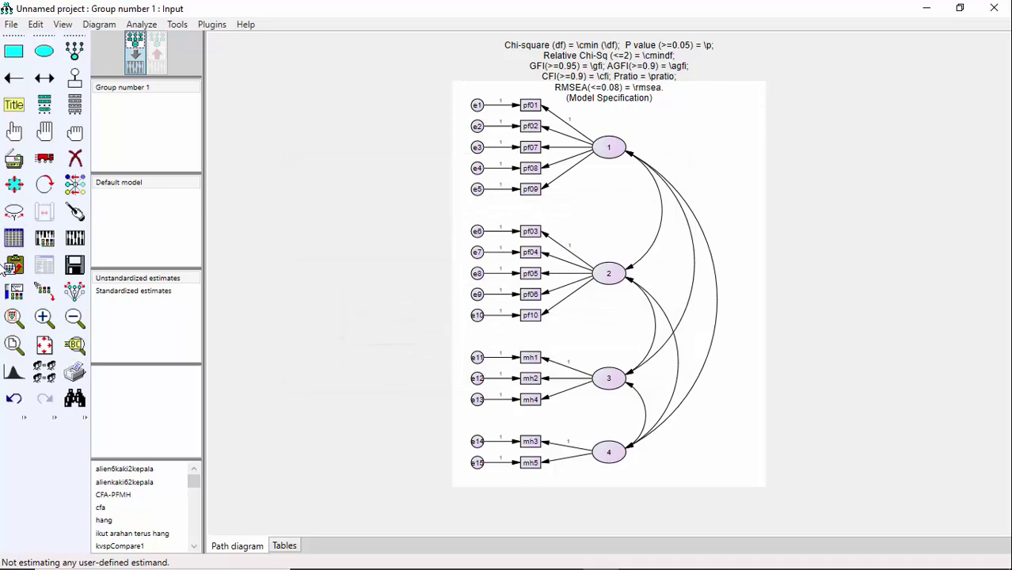
{"action": "left_click", "coordinate": [48, 239]}
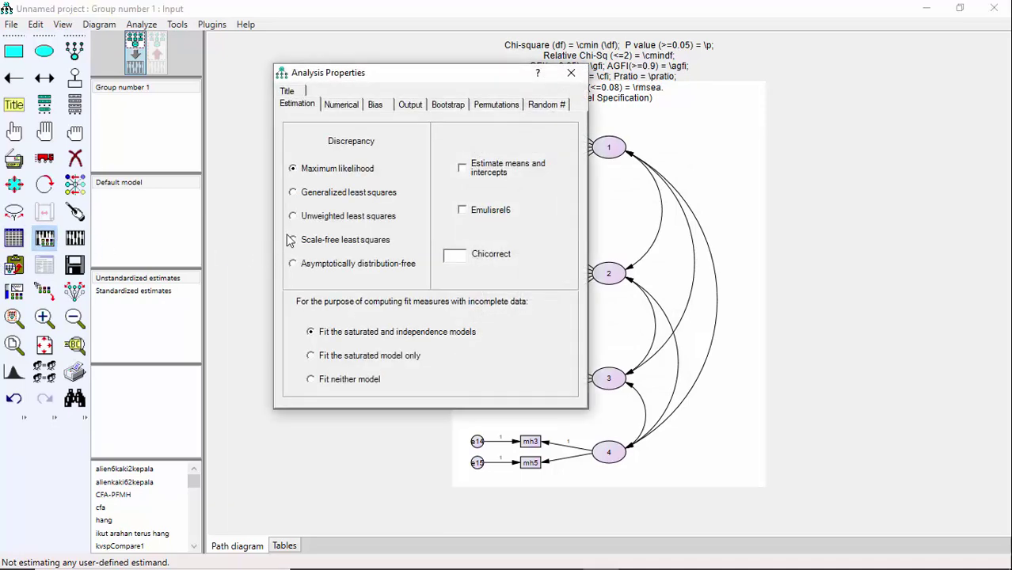
{"action": "left_click", "coordinate": [409, 105]}
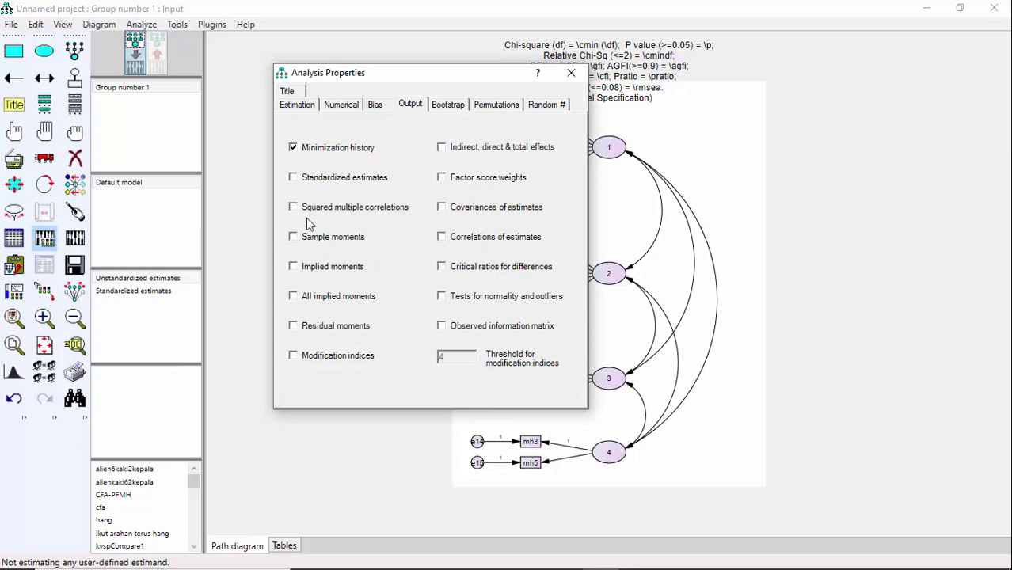
{"action": "left_click", "coordinate": [303, 179]}
{"action": "left_click", "coordinate": [306, 209]}
{"action": "left_click", "coordinate": [314, 358]}
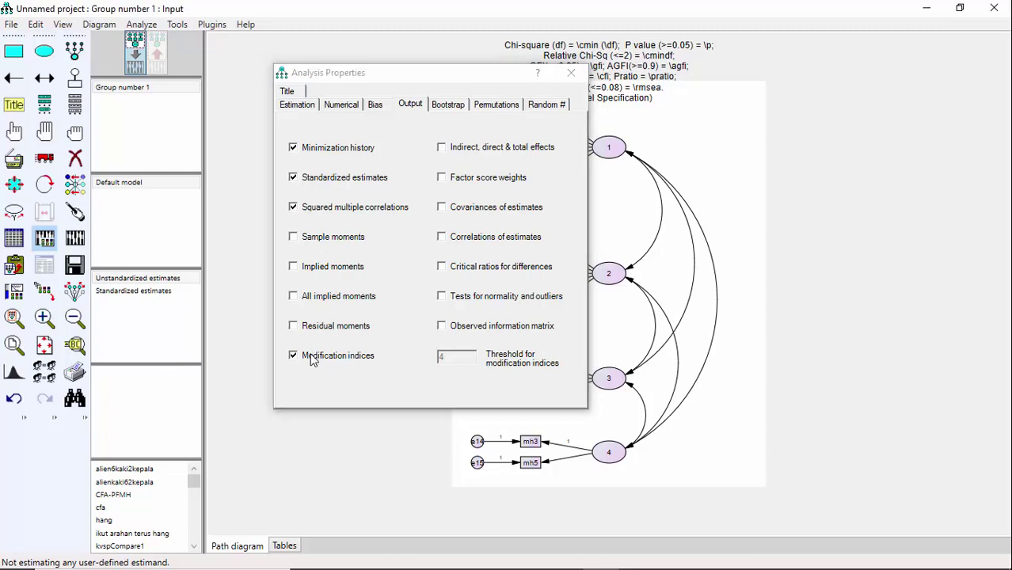
{"action": "left_click", "coordinate": [449, 182]}
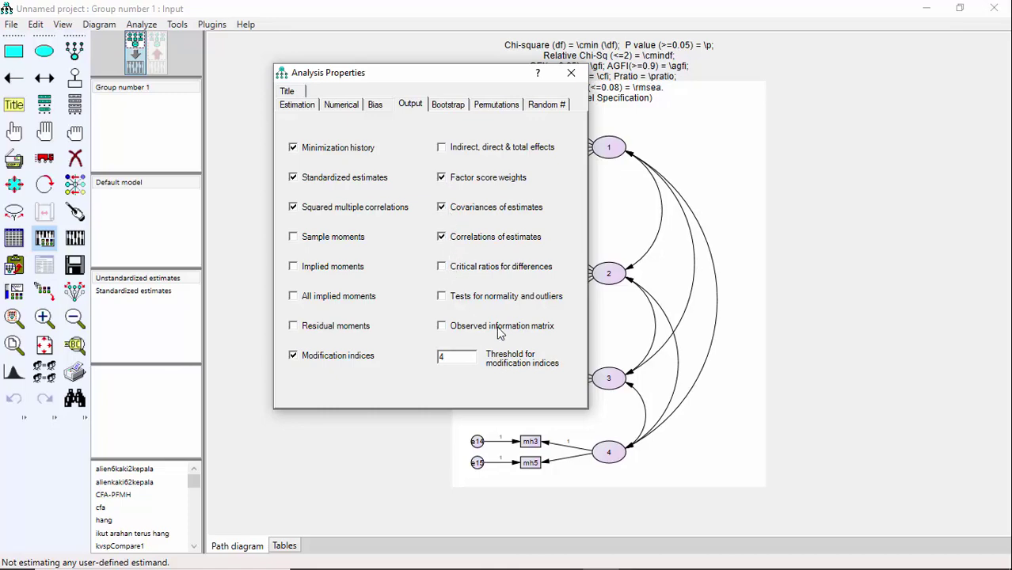
{"action": "left_click", "coordinate": [571, 73]}
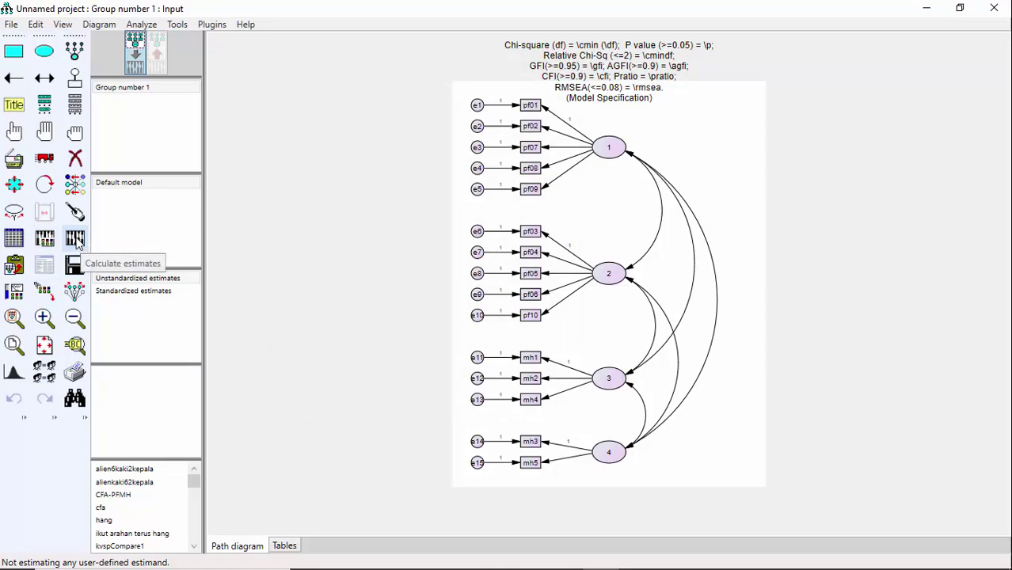
Step: Run Calculate estimates and enter 'CFA-PF-Mh' as the file name when prompted to save
{"action": "left_click", "coordinate": [79, 244]}
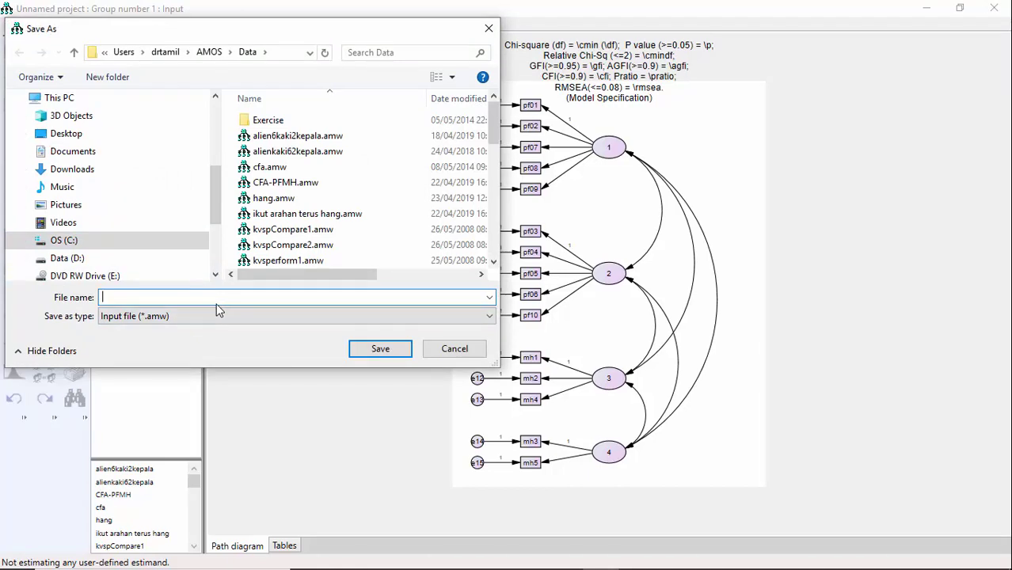
{"action": "type", "text": "f"}
{"action": "key", "text": "BackSpace"}
{"action": "type", "text": "C"}
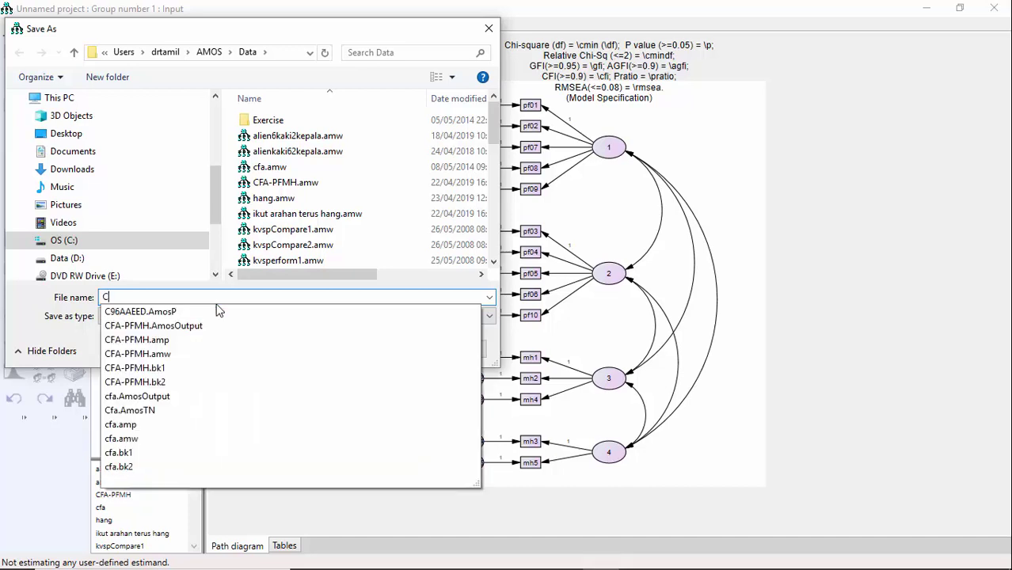
{"action": "type", "text": "FA"}
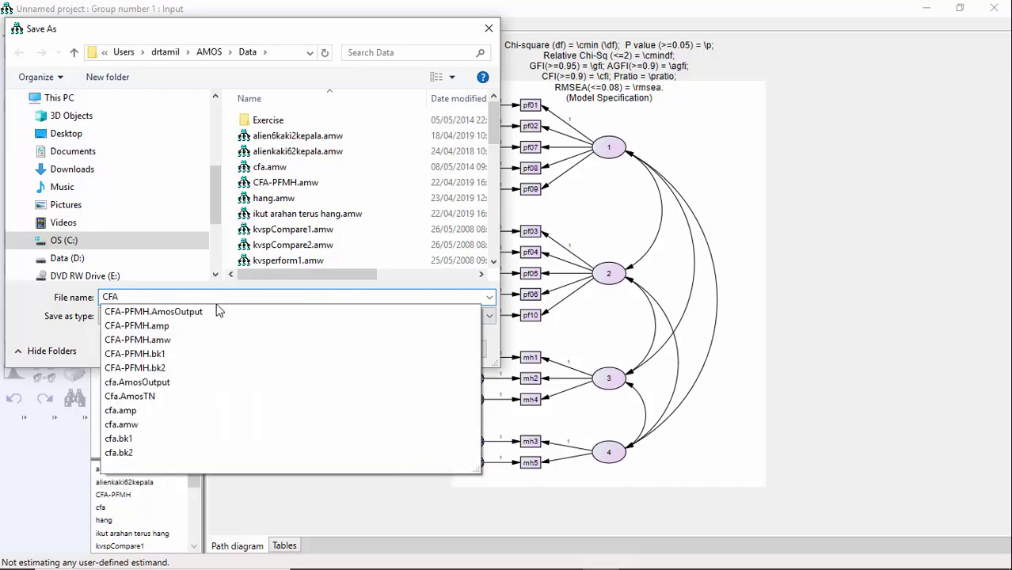
{"action": "type", "text": "PF"}
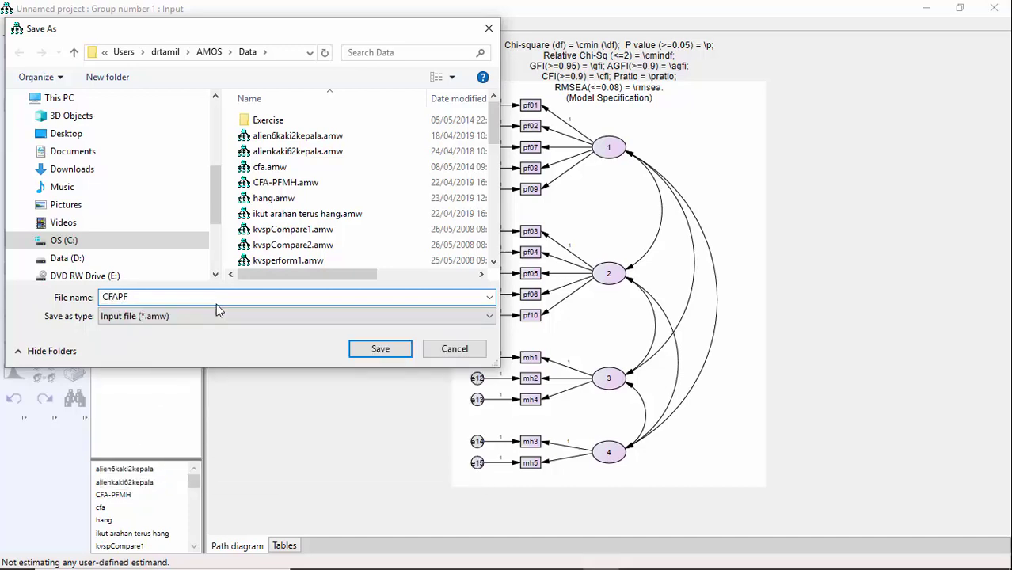
{"action": "type", "text": "M"}
{"action": "key", "text": "Left"}
{"action": "key", "text": "Left"}
{"action": "key", "text": "Left"}
{"action": "type", "text": "-PF-M"}
{"action": "type", "text": "h"}
Step: Save the model and show the unstandardized output: chi-square 126.355 (84), CFI .929, RMSEA .069
{"action": "left_click", "coordinate": [374, 349]}
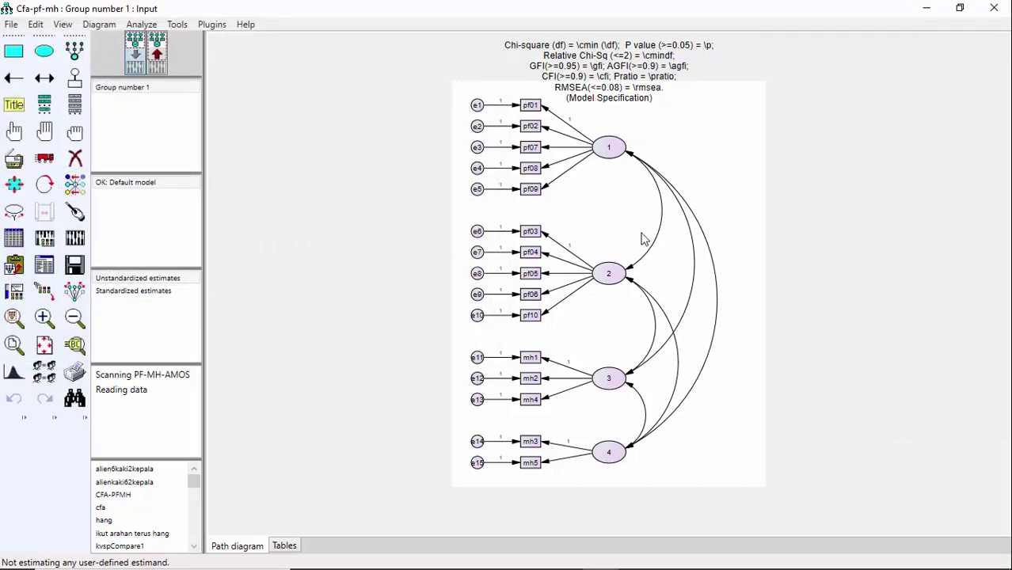
{"action": "left_click", "coordinate": [158, 57]}
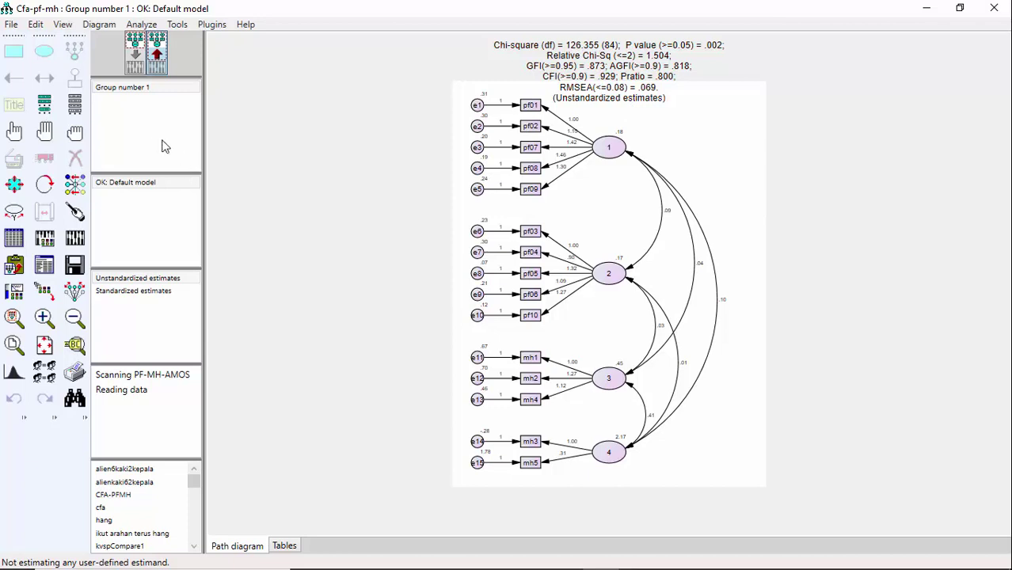
Step: Switch the CFA diagram to standardized estimates, captioned '(Standardized estimates)'
{"action": "left_click", "coordinate": [132, 292]}
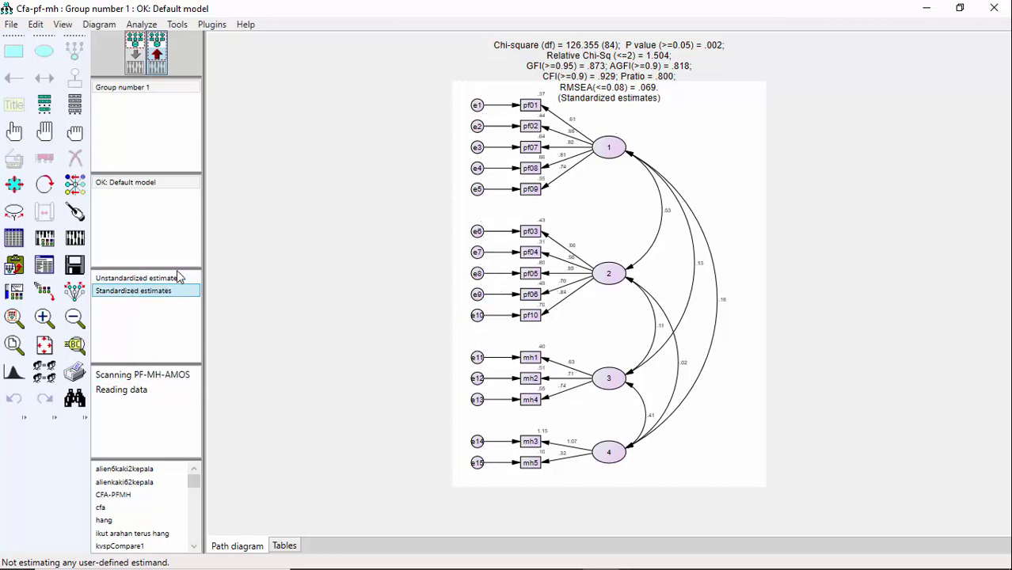